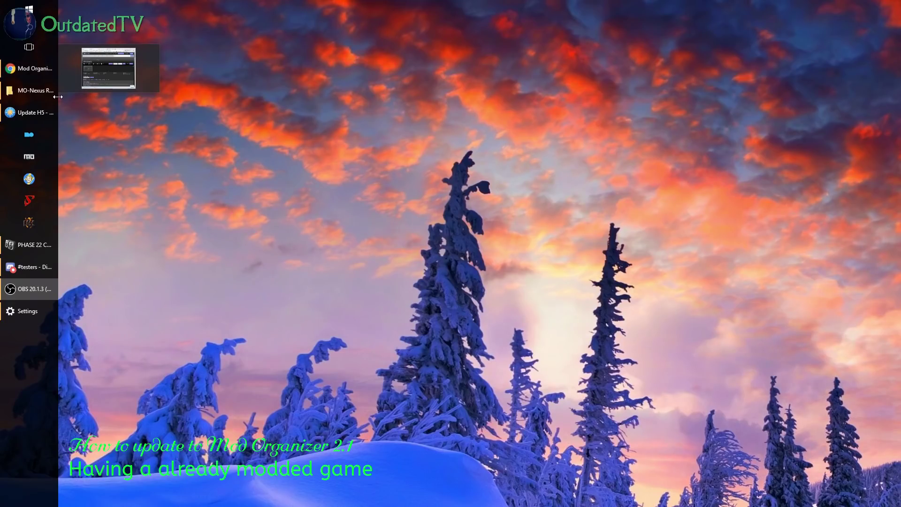
Show MO21-beta\MO-Nexus Release 2.1.0's Mod Organizer 2.1.0 archive on the left, Skyrim Special Edition on the right
click(43, 115)
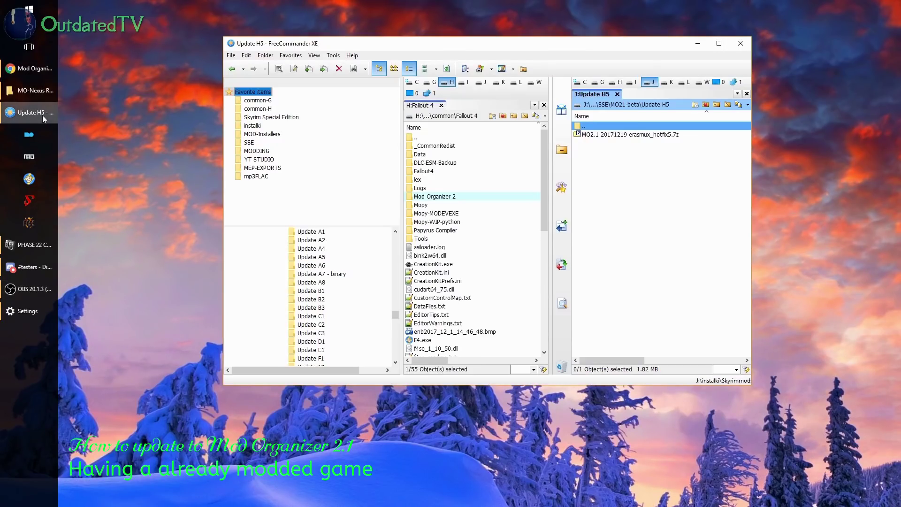
click(259, 101)
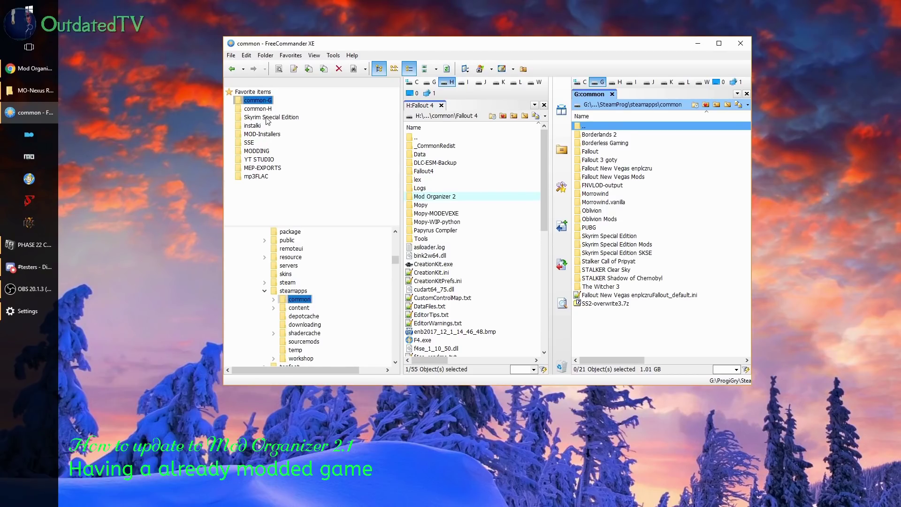
click(271, 117)
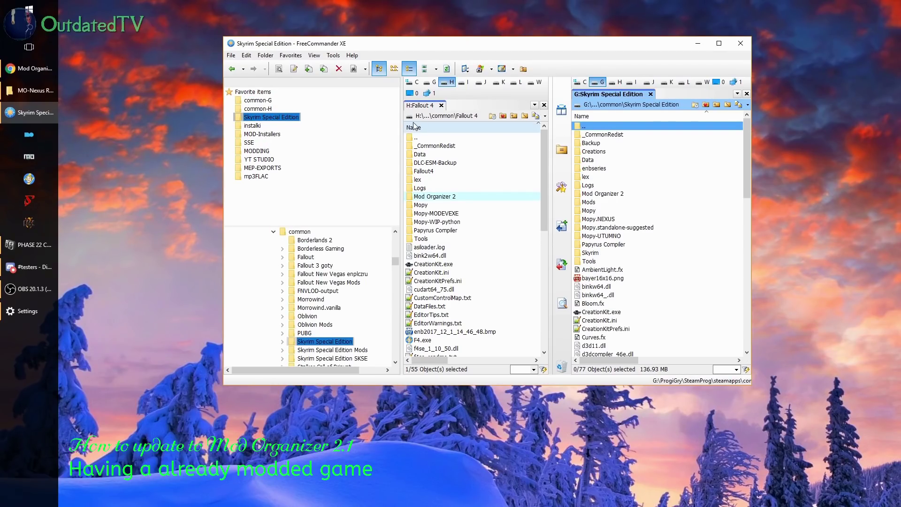
click(430, 137)
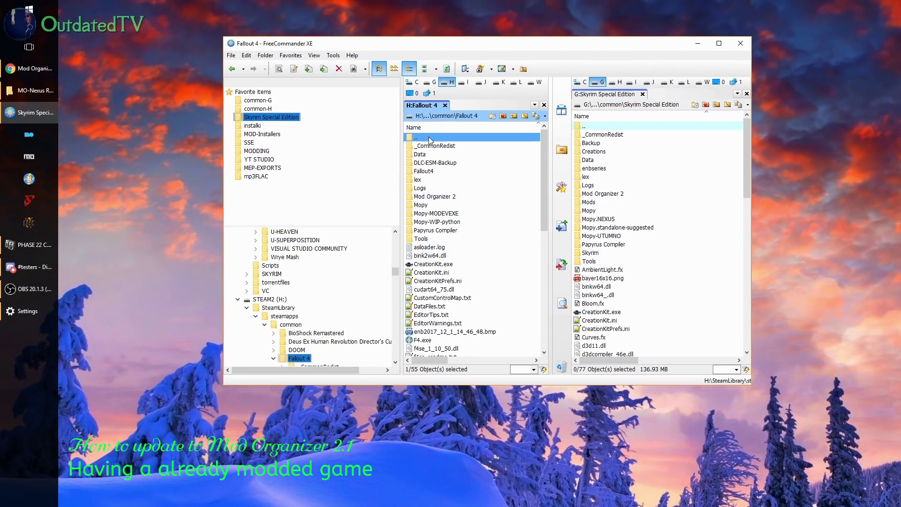
click(251, 143)
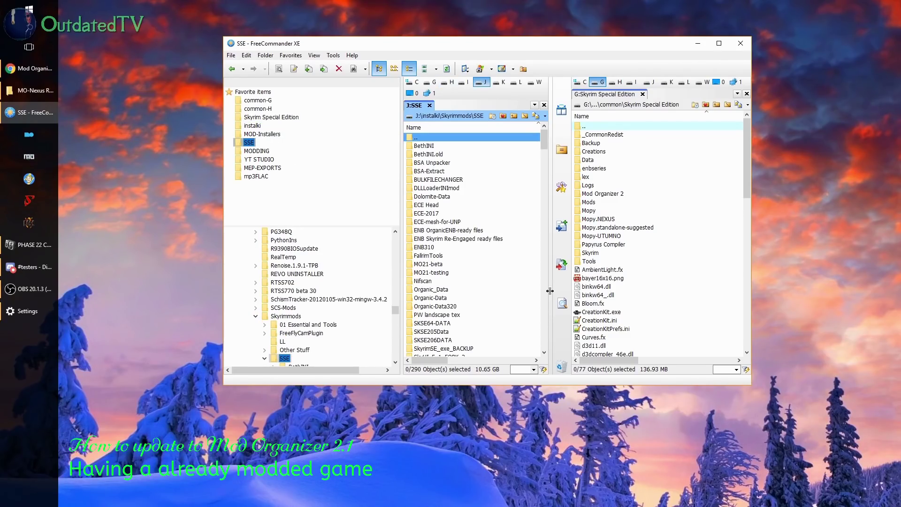
scroll(487, 282, down, 2)
double_click(441, 214)
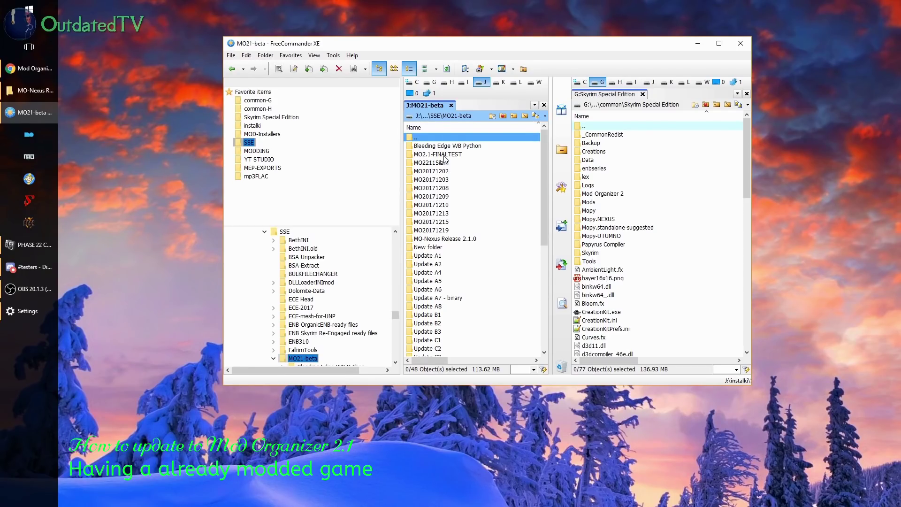
double_click(451, 239)
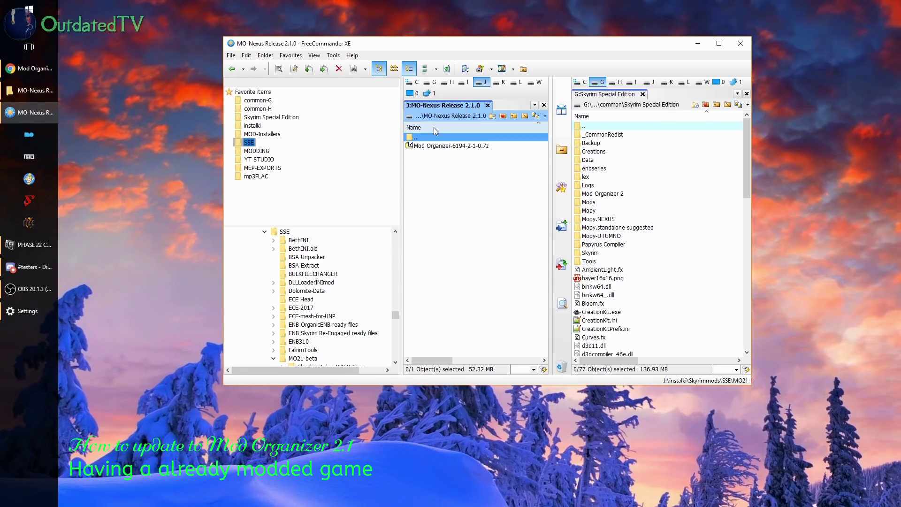
click(436, 147)
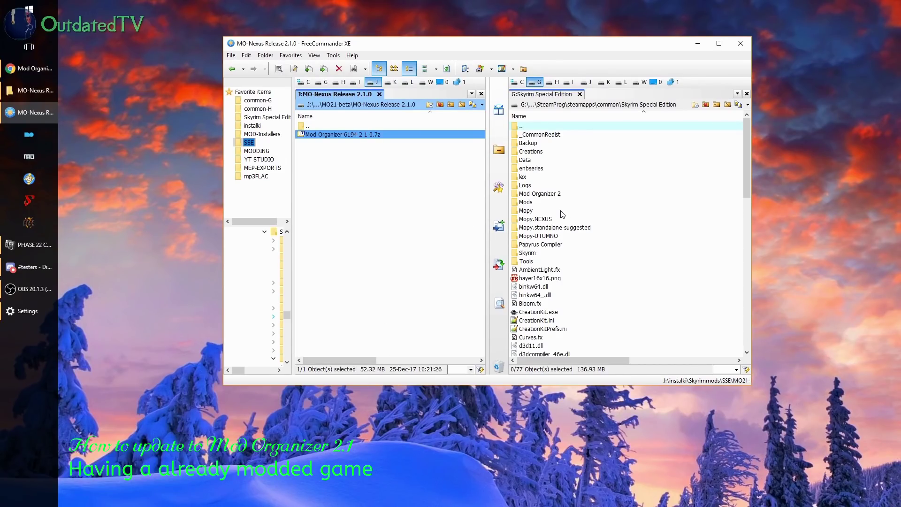
double_click(533, 127)
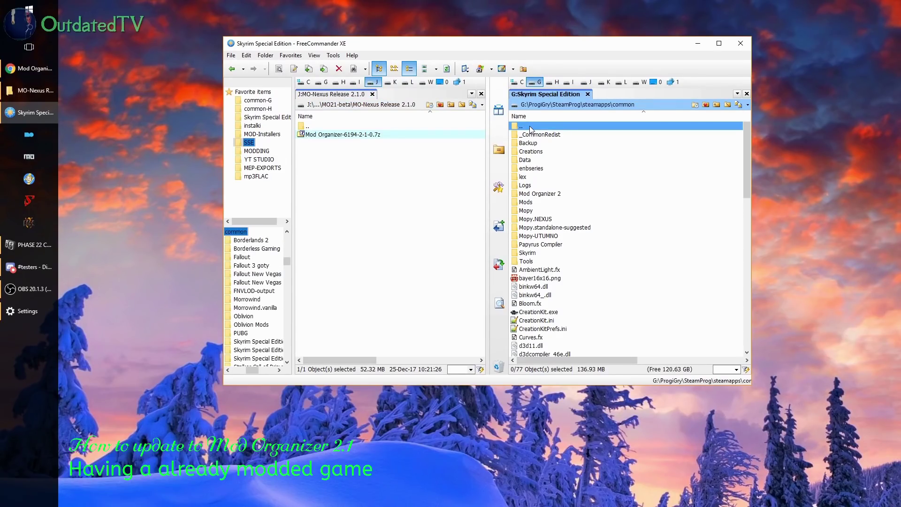
double_click(547, 236)
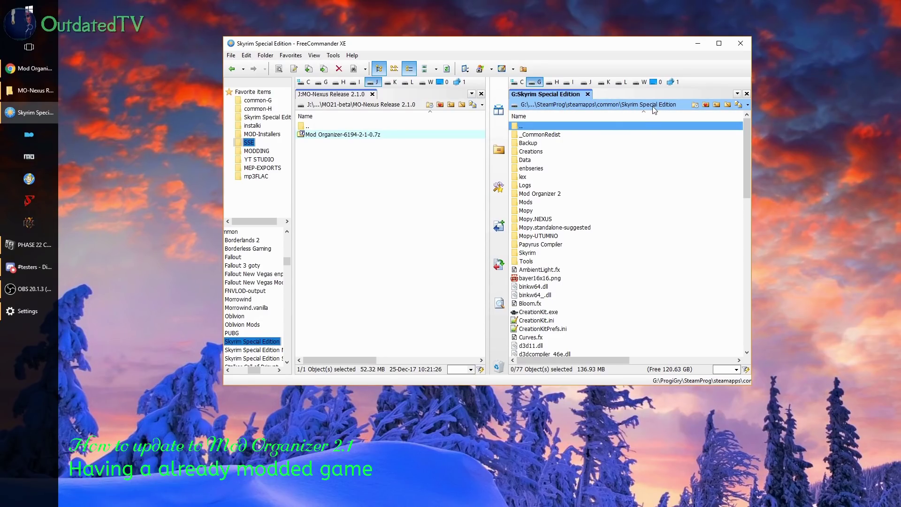
In the Mod Organizer 2 folder, mark everything except downloads, mods and profiles, and delete it
double_click(549, 193)
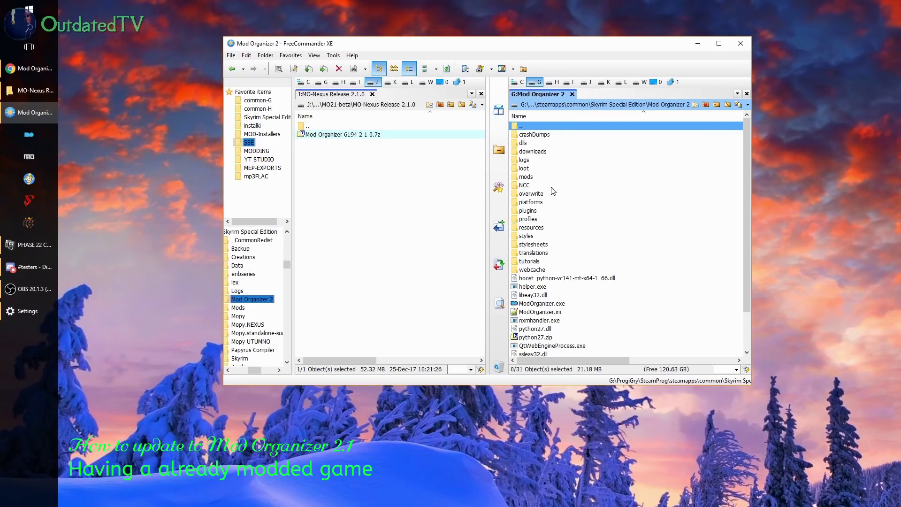
key(Down)
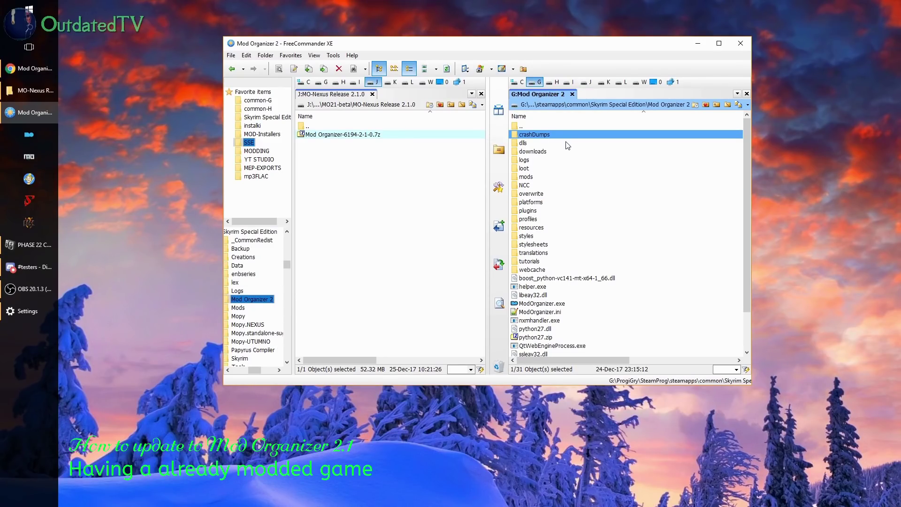
key(ctrl+a)
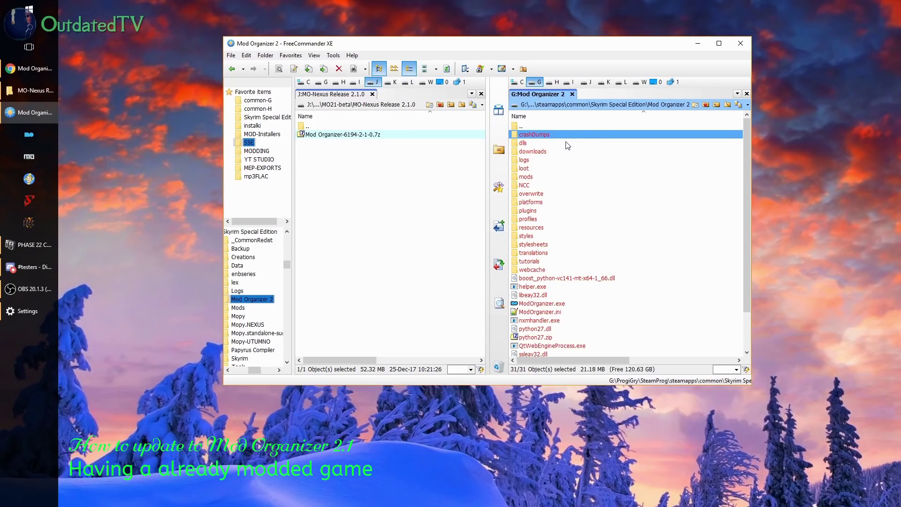
click(535, 152)
ctrl+click(535, 177)
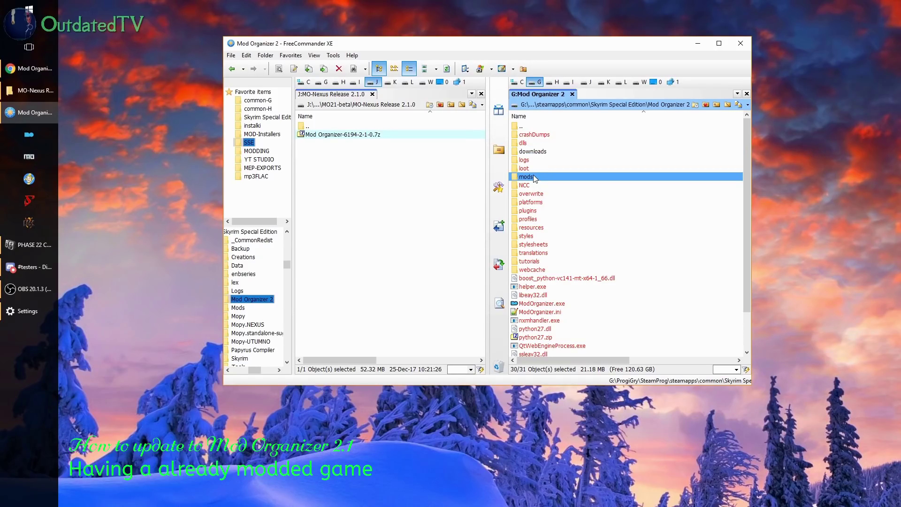
ctrl+click(533, 221)
ctrl+click(556, 245)
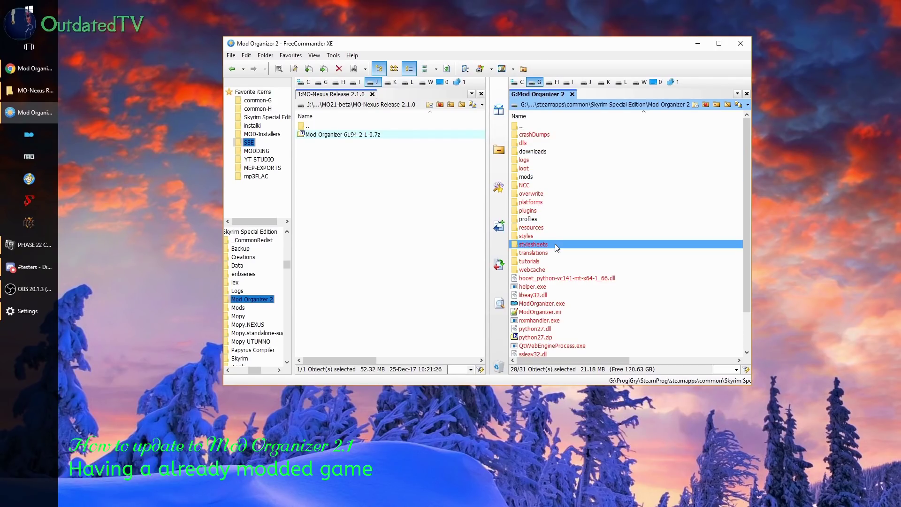
key(Delete)
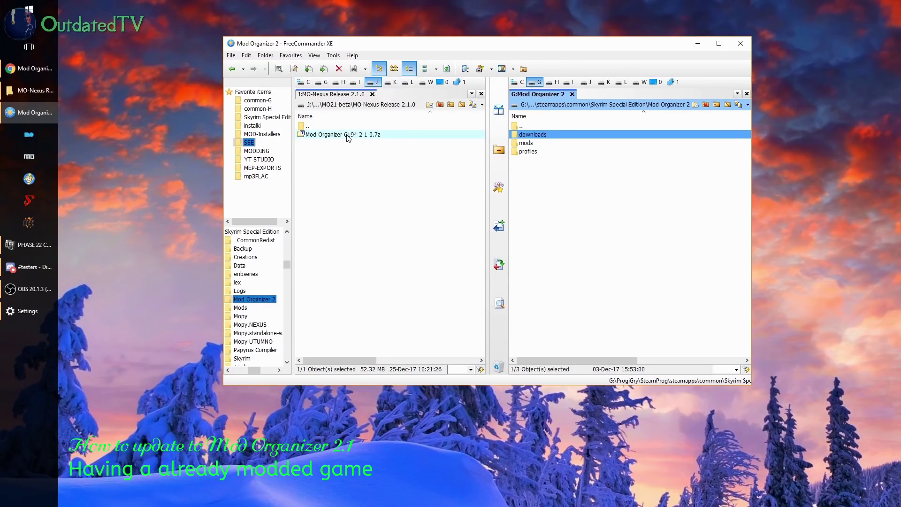
click(44, 75)
scroll(422, 272, down, 4)
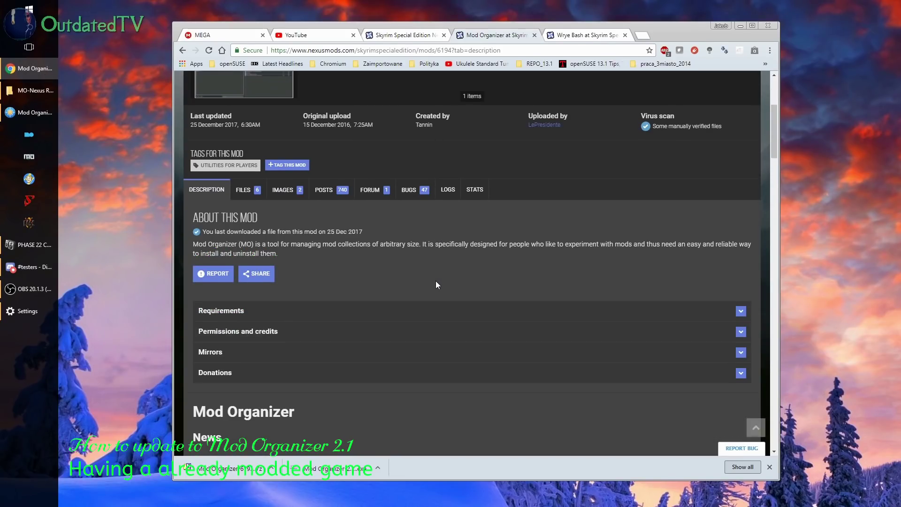
click(243, 190)
scroll(526, 210, down, 1)
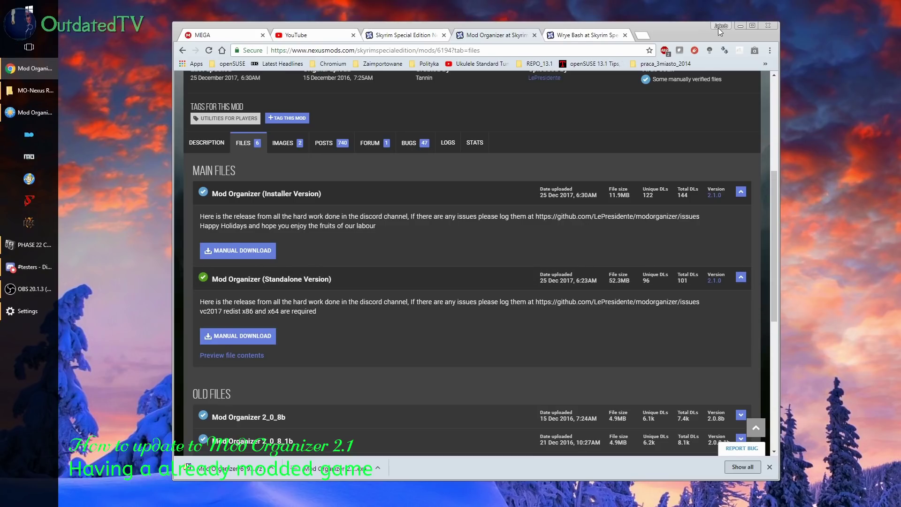
click(741, 26)
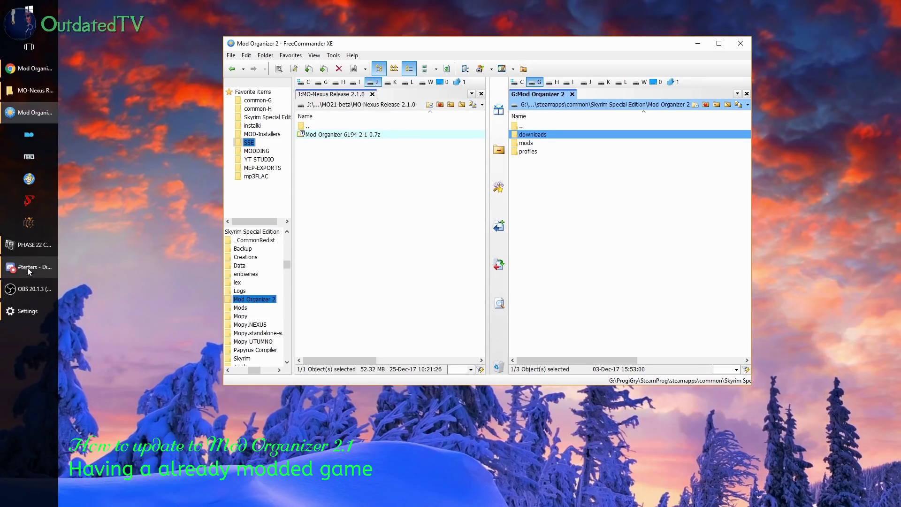
Open the Mod Organizer 2.1.0 .7z in 7-Zip and drag all its entries into Mod Organizer 2
double_click(335, 135)
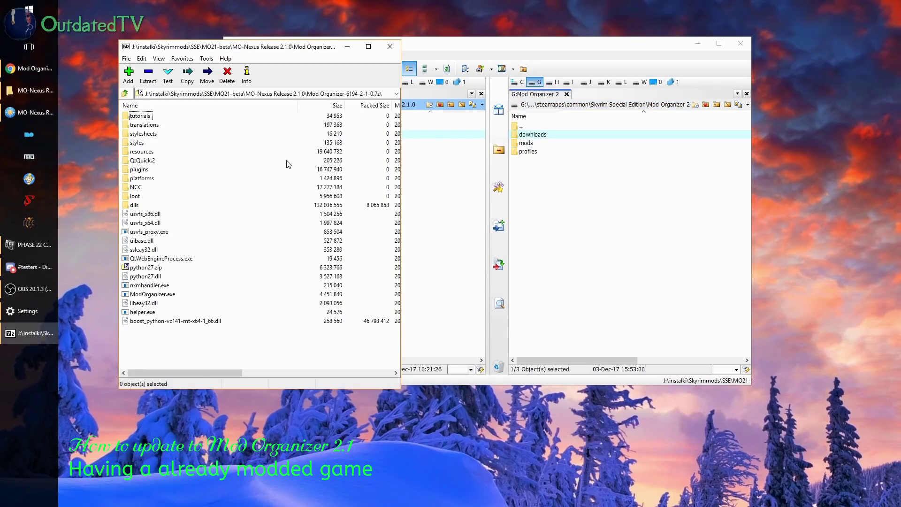
click(133, 277)
key(ctrl+a)
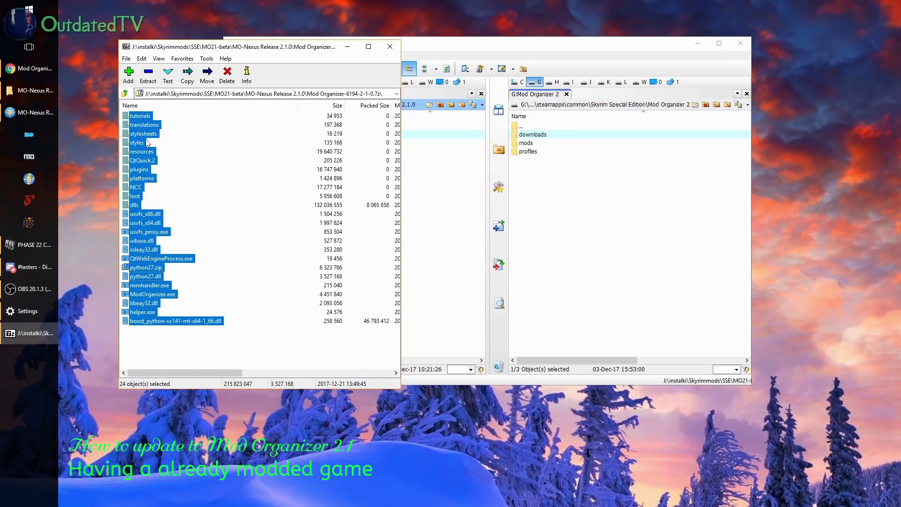
drag(140, 121, 560, 214)
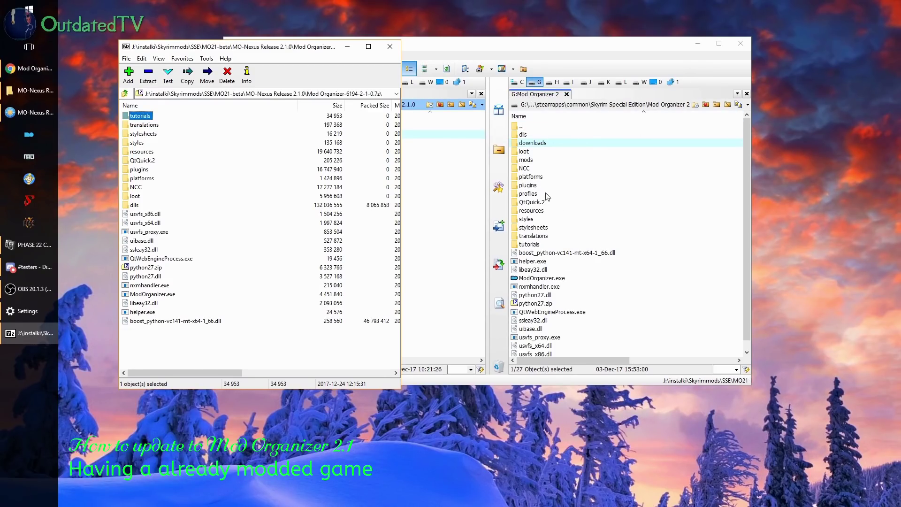
Refresh Mod Organizer 2, confirm downloads, mods and profiles remain, and launch ModOrganizer.exe
click(616, 105)
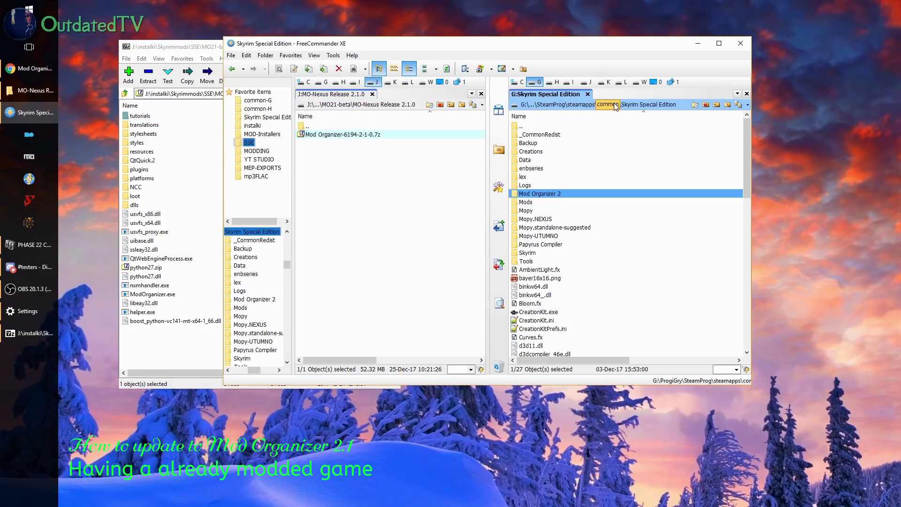
double_click(540, 193)
click(542, 145)
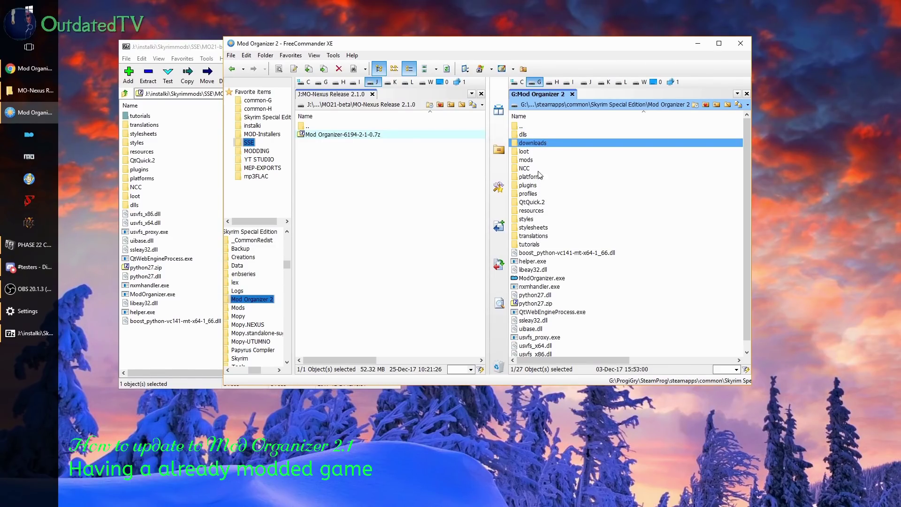
click(530, 160)
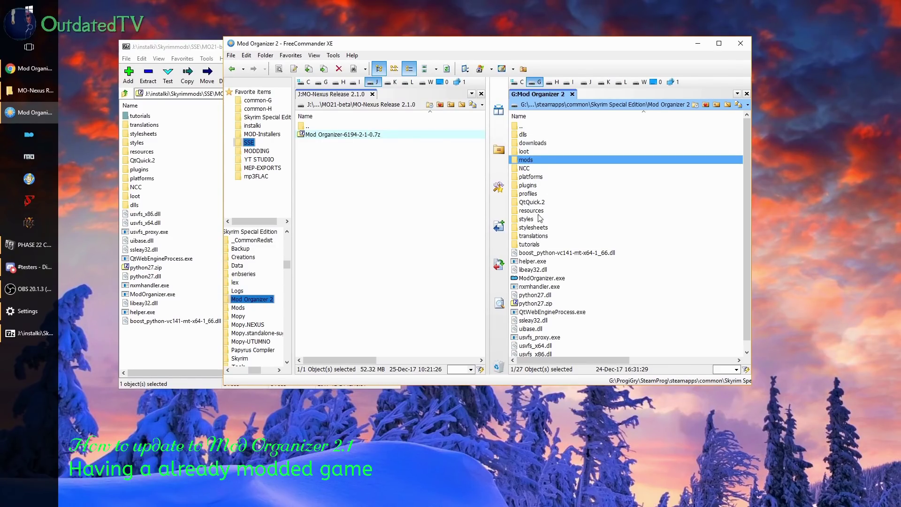
click(535, 194)
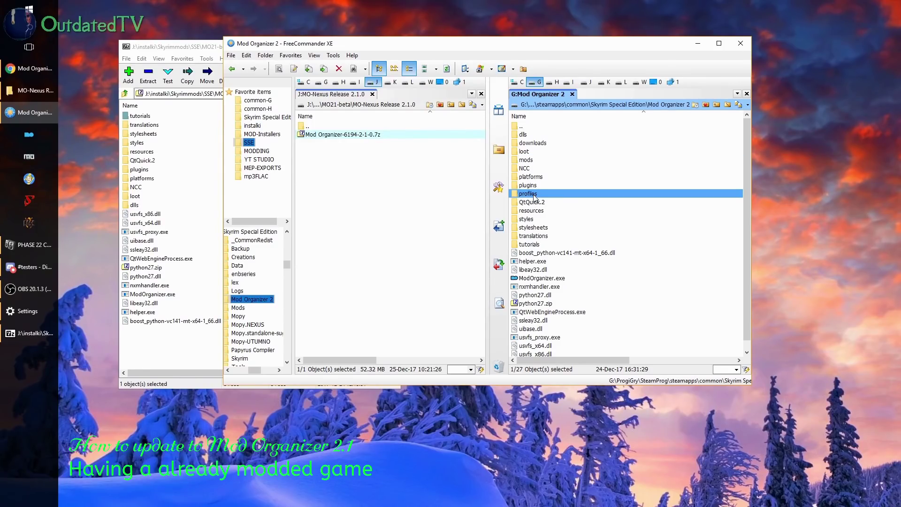
double_click(545, 279)
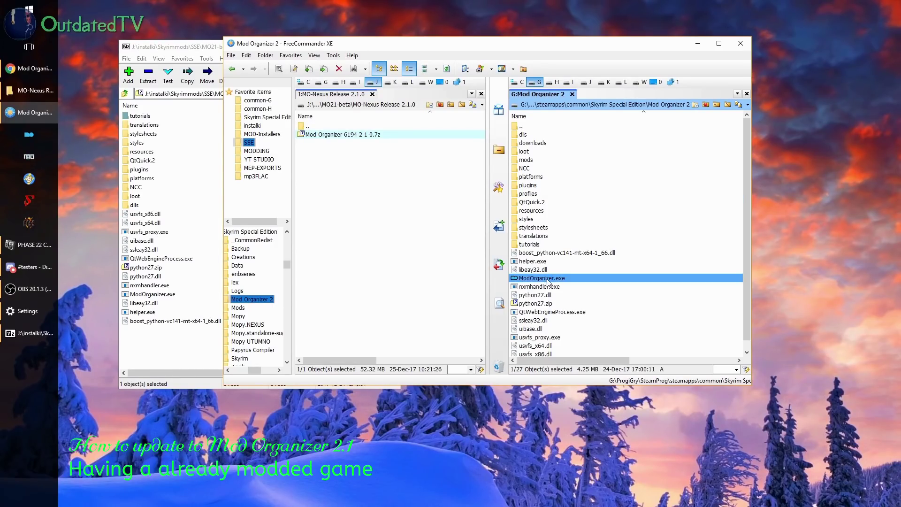
drag(770, 255, 349, 127)
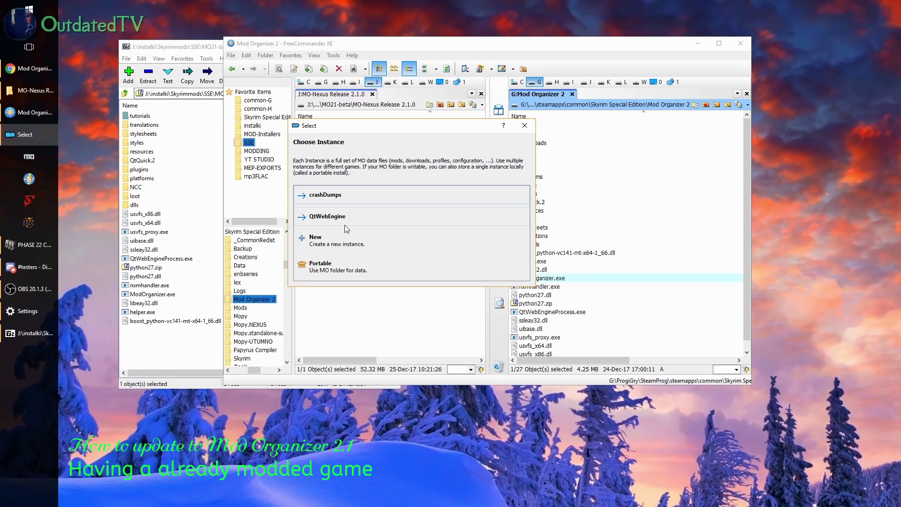
Create a portable instance in this folder managing Skyrim Special Edition
click(328, 269)
drag(820, 256, 327, 149)
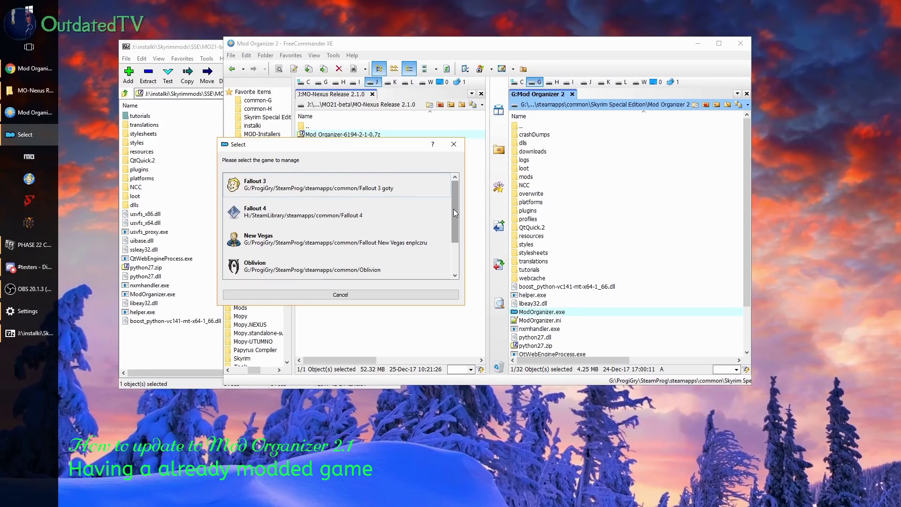
scroll(454, 210, down, 2)
click(274, 253)
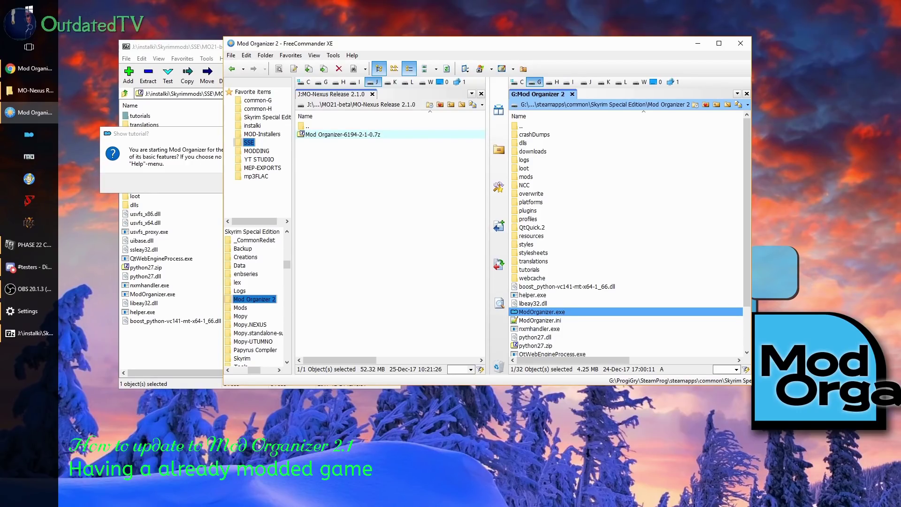
Decline the tutorial, then move the Mod Organizer window to the top-left and enlarge it
click(187, 135)
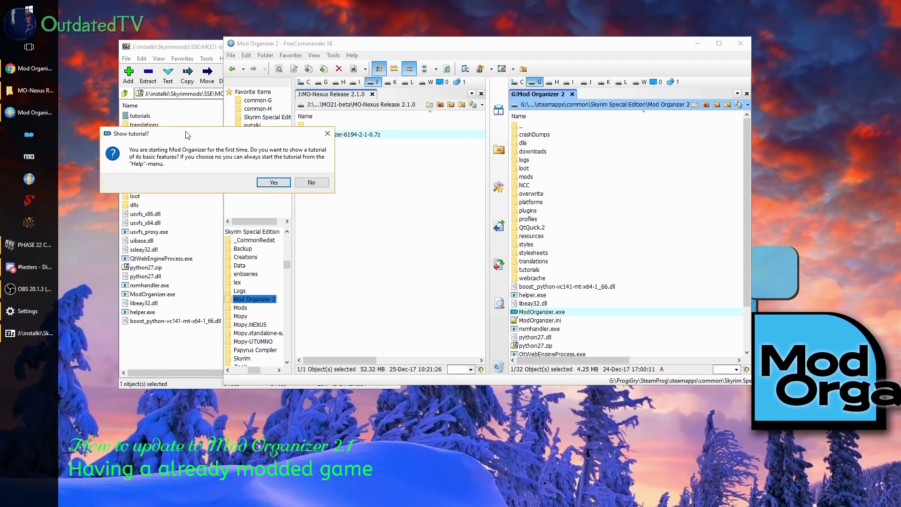
click(309, 183)
drag(784, 168, 235, 15)
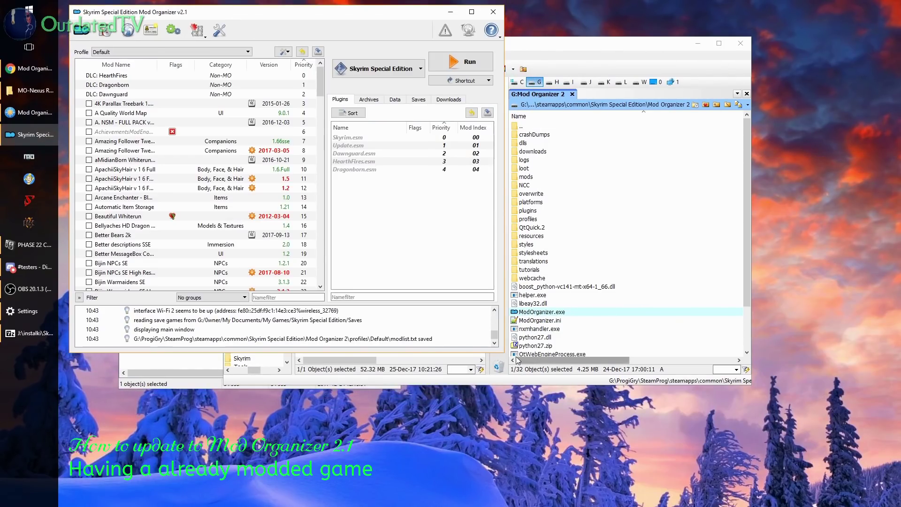
drag(504, 352, 876, 499)
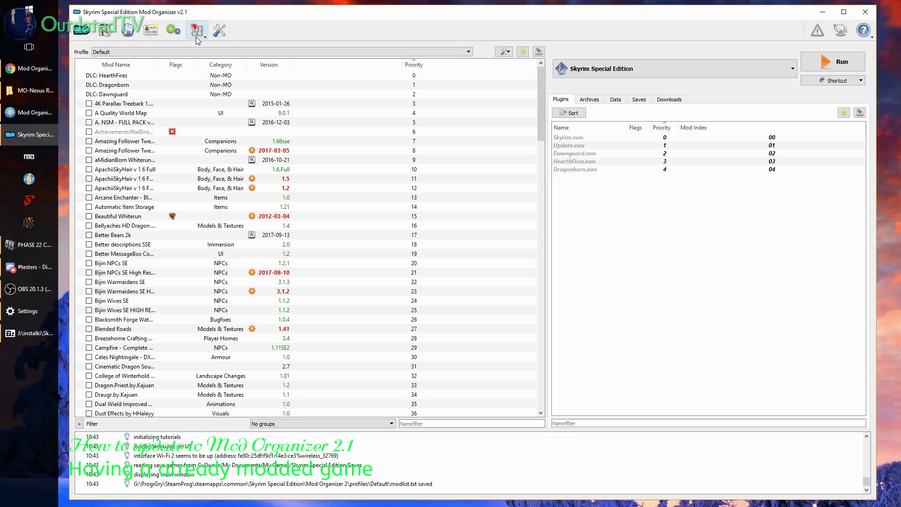
In Settings, enable Nexus automatic log-in and enter the Nexus username and password
click(220, 30)
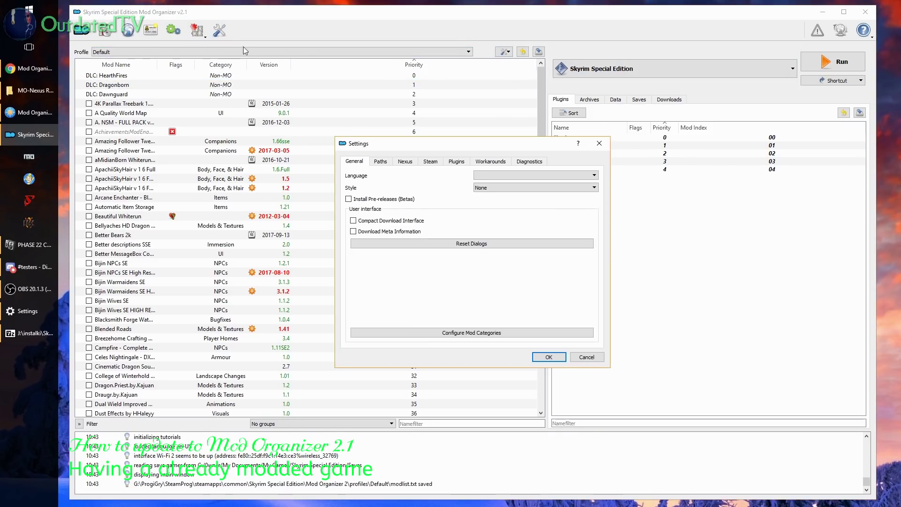
click(399, 162)
click(367, 187)
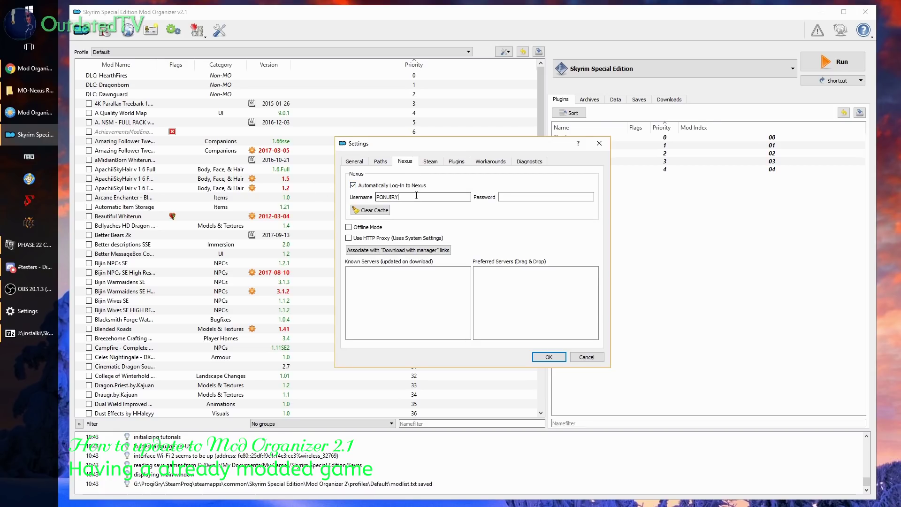
text(MAZEPO)
key(BackSpace)
key(BackSpace)
key(BackSpace)
key(BackSpace)
key(BackSpace)
key(BackSpace)
key(BackSpace)
key(BackSpace)
key(BackSpace)
key(BackSpace)
text(nurymazep)
key(Tab)
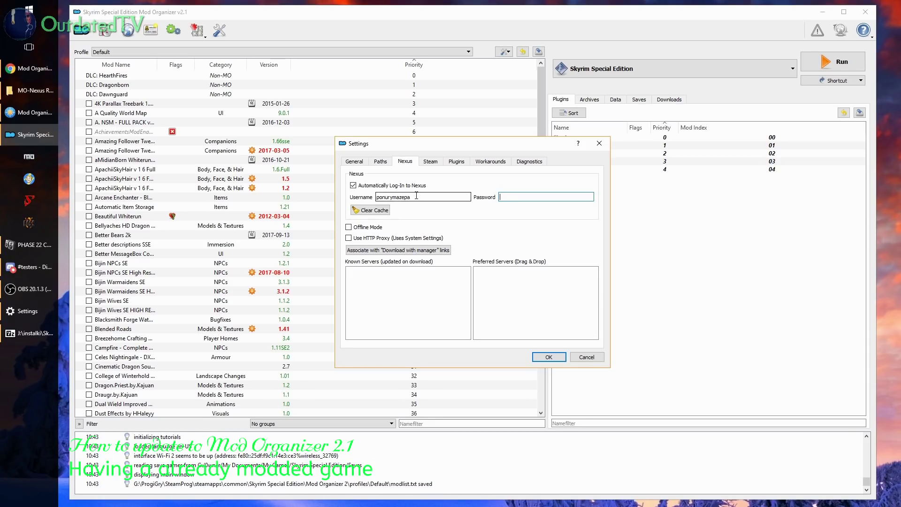
text(*)
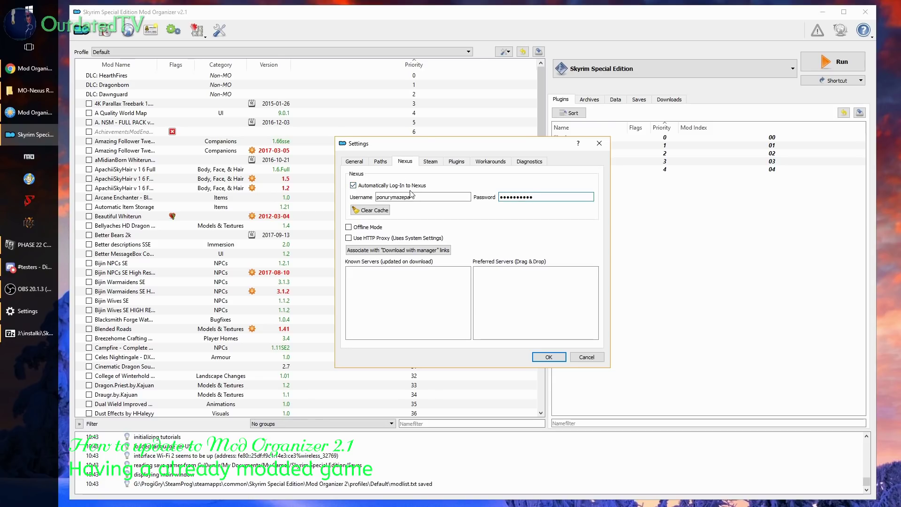
Enter the Steam login password on the Steam tab, then move to Paths
click(431, 163)
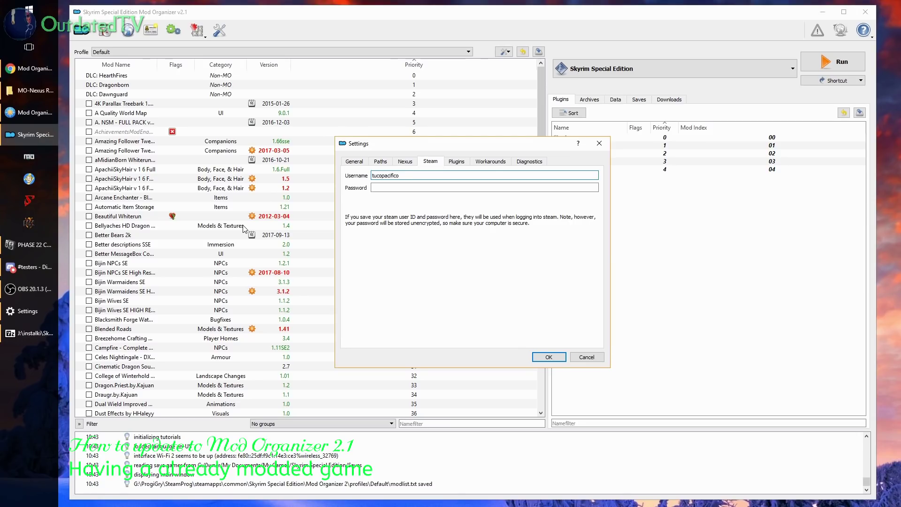
key(Tab)
text(*********)
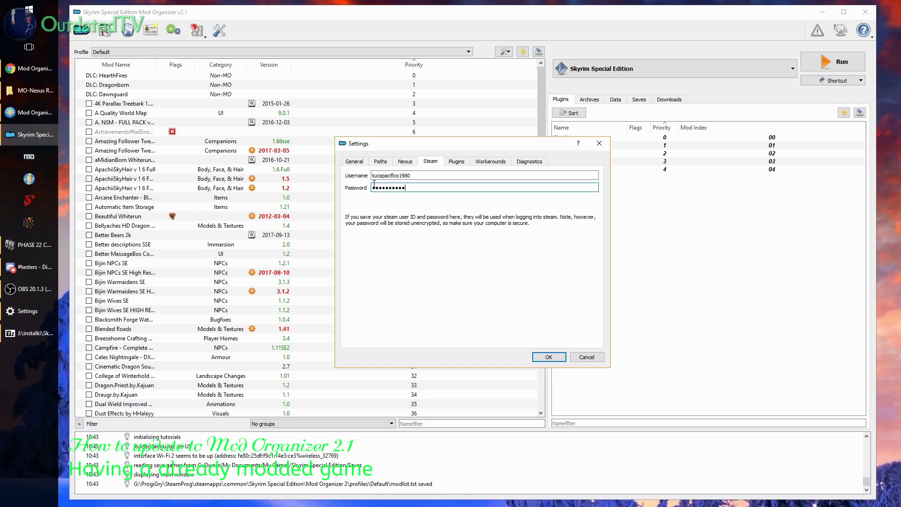
click(380, 162)
Set the downloads folder to K:\MOD-Installers\M O SkyrimSE
click(581, 209)
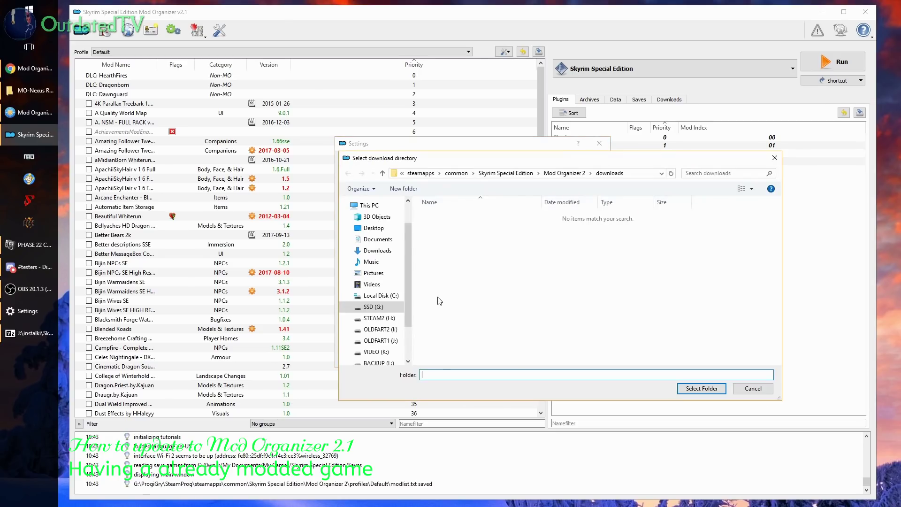
click(375, 352)
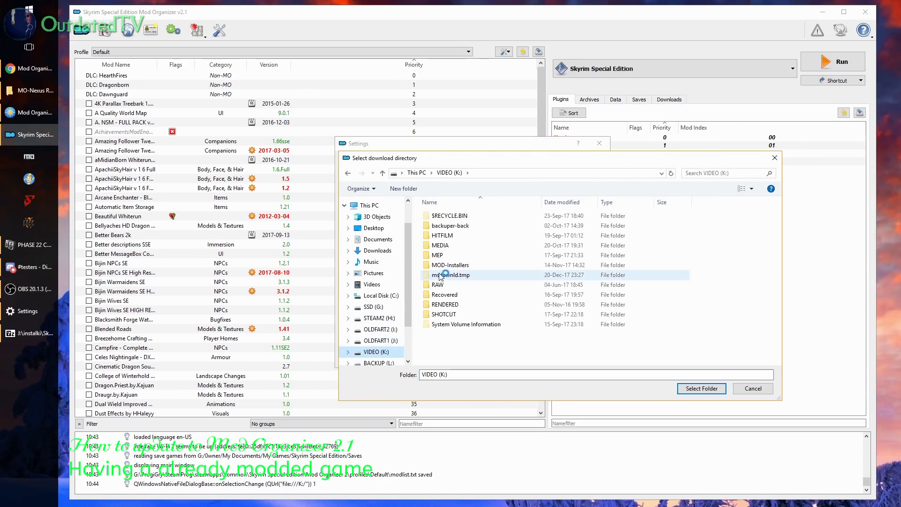
double_click(454, 264)
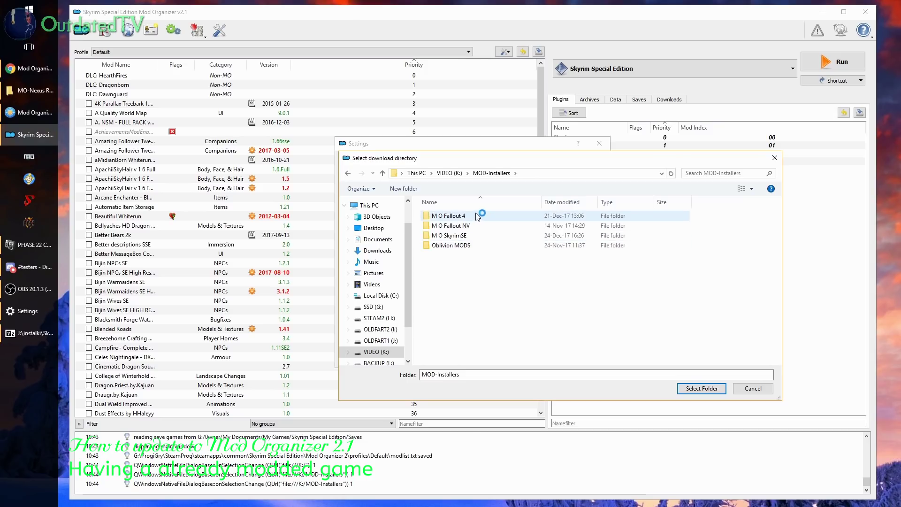
double_click(466, 235)
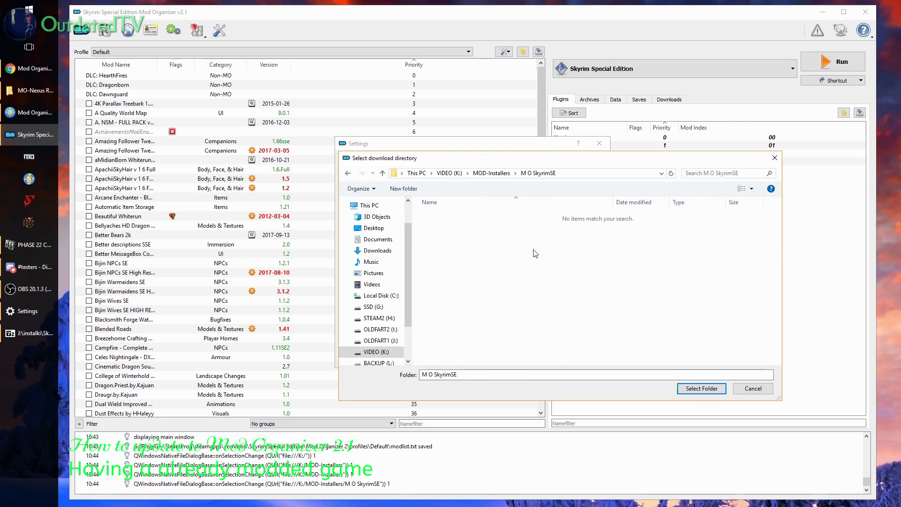
click(714, 389)
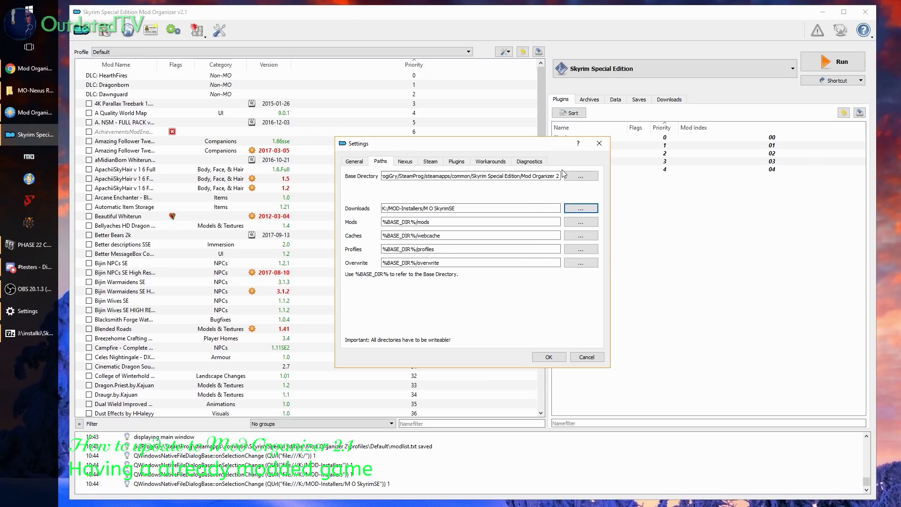
Set the interface style to dracula.qss and confirm the settings
click(364, 161)
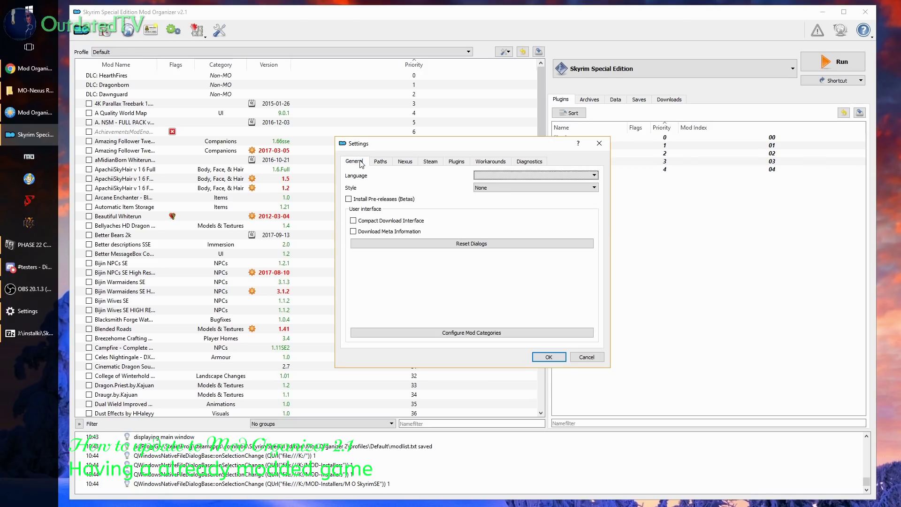
click(544, 188)
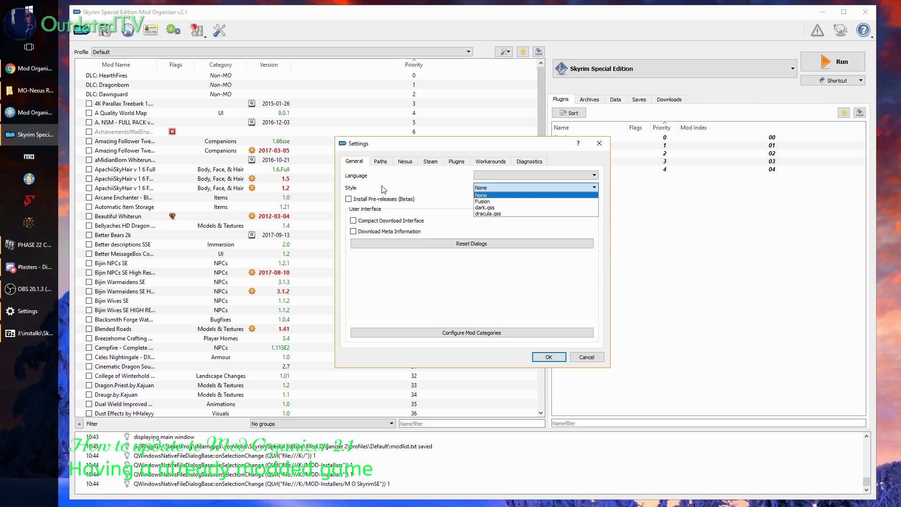
click(493, 214)
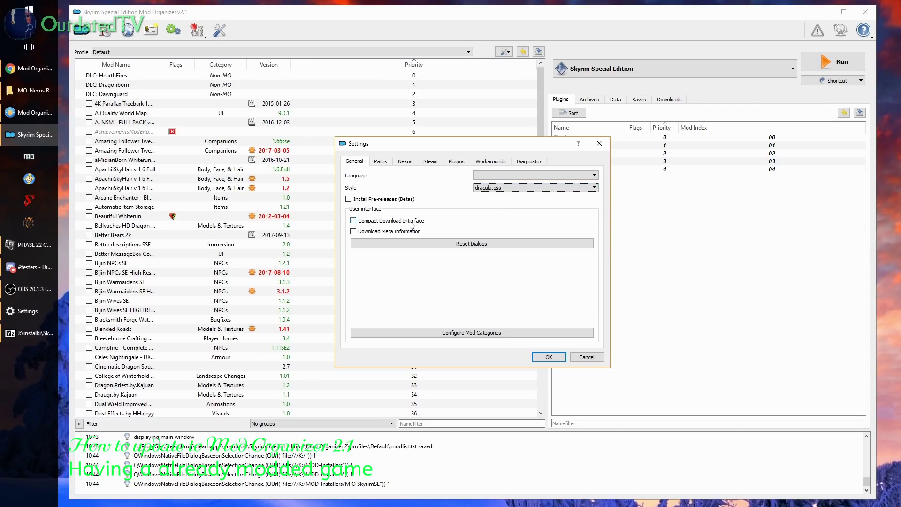
click(545, 358)
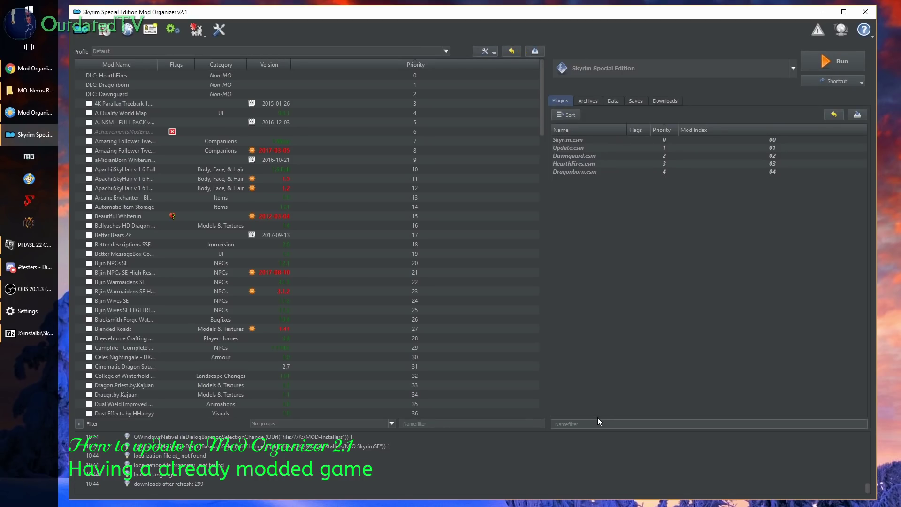
Select TUCOGUIDE DEC 2017 SKSE from the Profile dropdown in place of Default
click(168, 51)
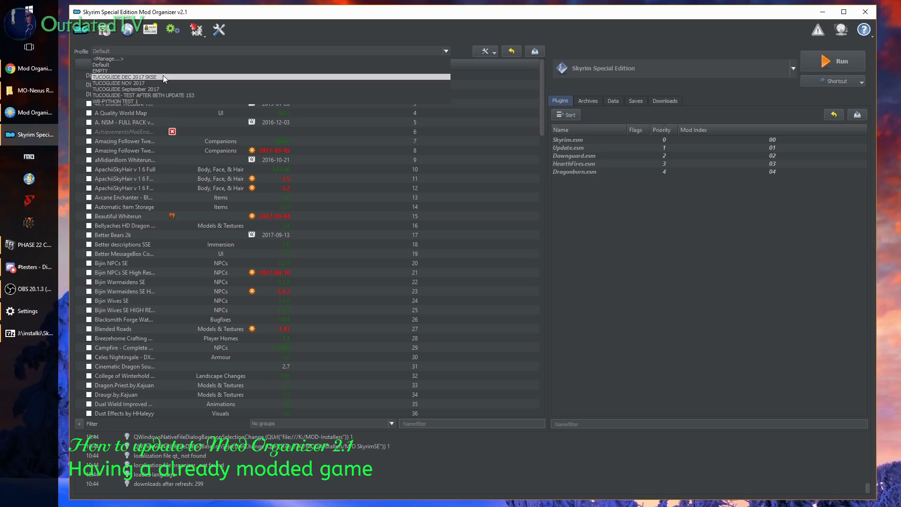
click(115, 78)
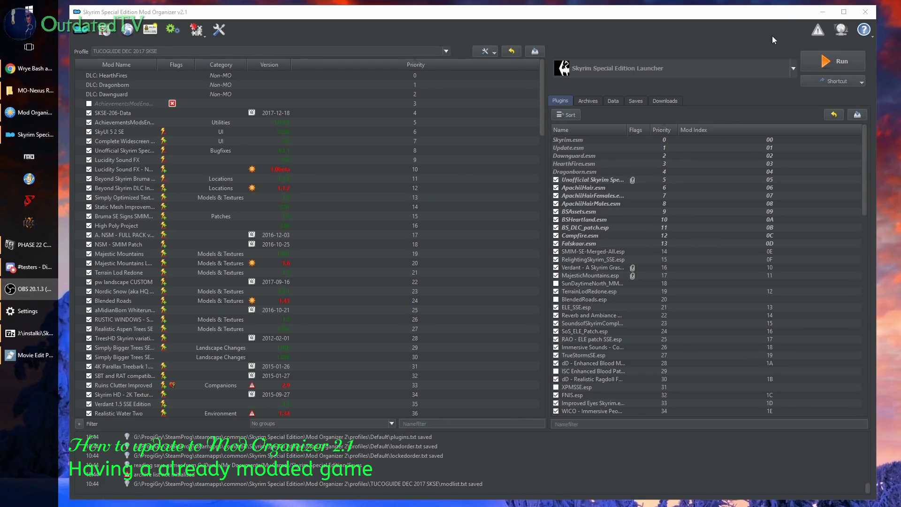
mouse_move(865, 173)
mouse_down()
mouse_move(861, 298)
mouse_move(864, 155)
mouse_up()
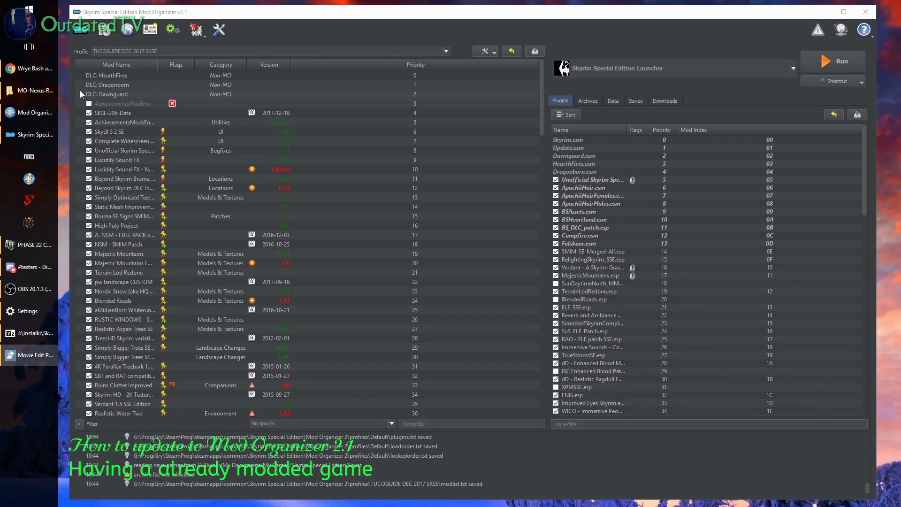
Open the TUCOGUIDE 2.0 Modlist guide and highlight the Wrye Bash 307 beta2 installer name
click(41, 69)
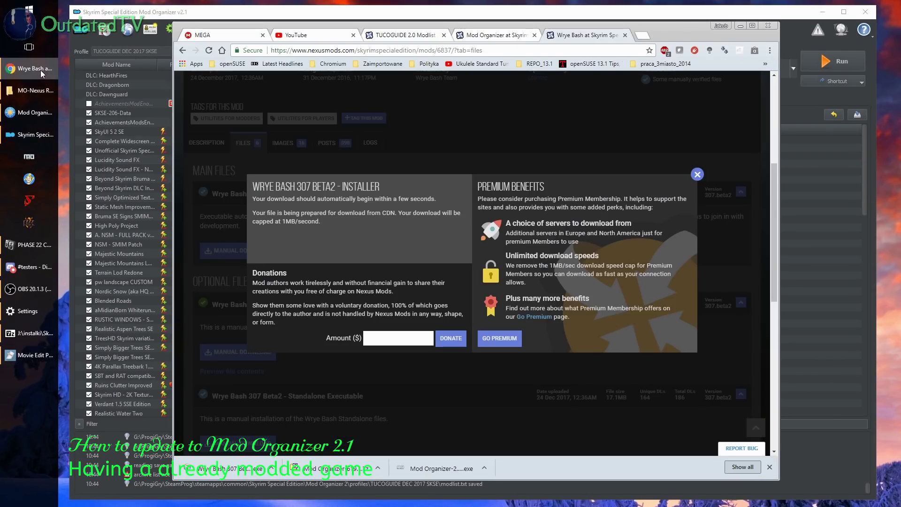
click(698, 175)
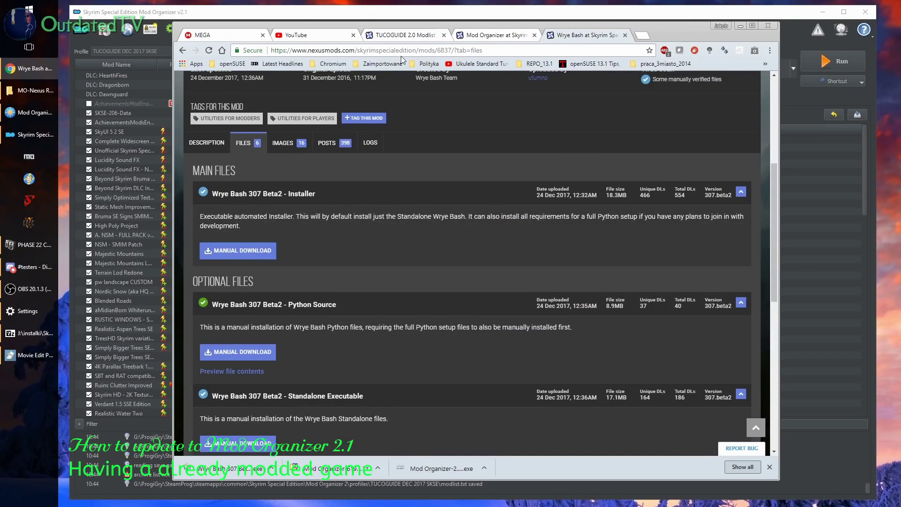
click(414, 35)
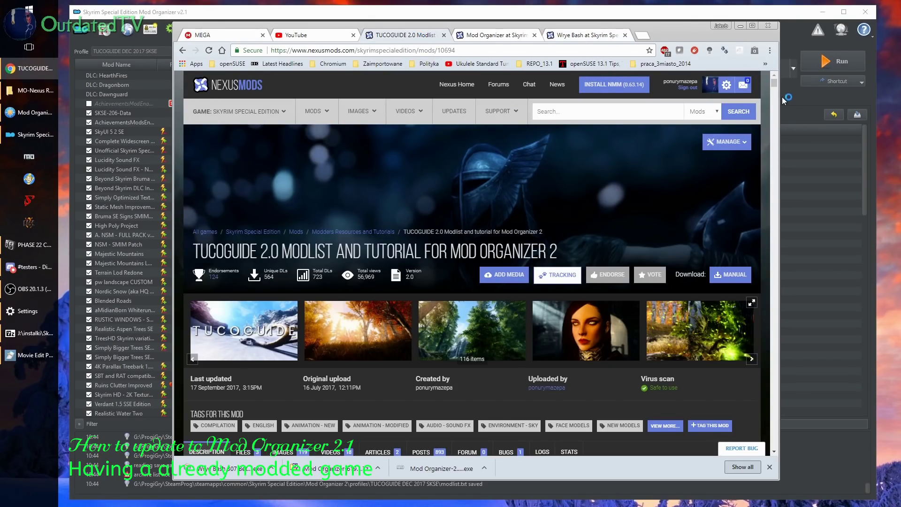
drag(778, 84, 779, 173)
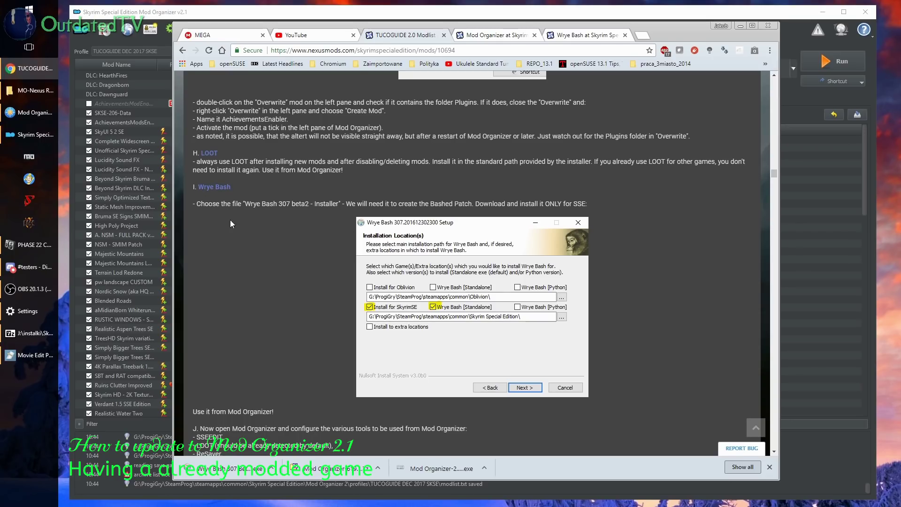
drag(248, 205, 342, 203)
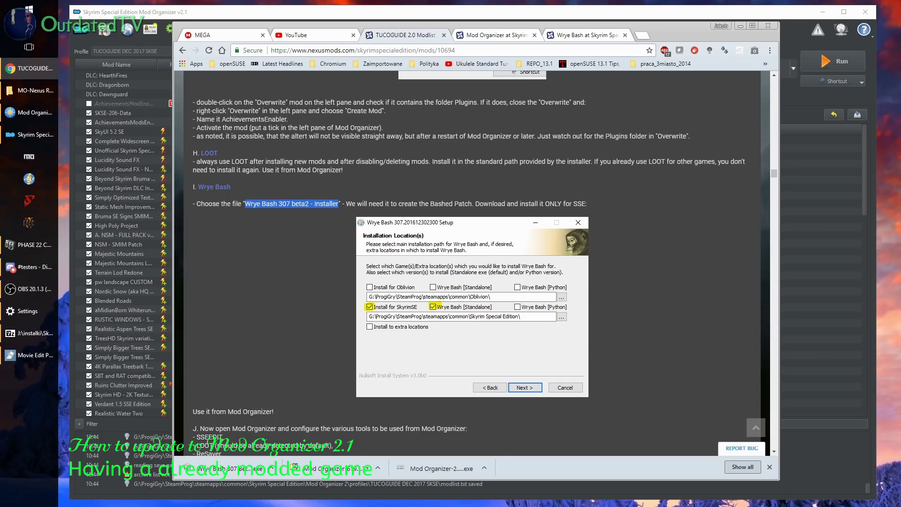
Delete the old Mopy folder from Skyrim Special Edition and run the downloaded Wrye Bash installer
click(30, 112)
double_click(521, 128)
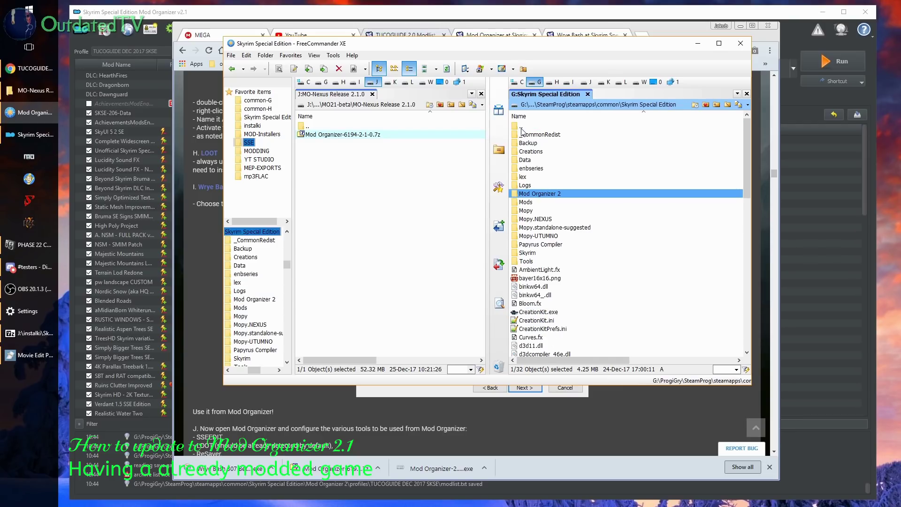
click(536, 212)
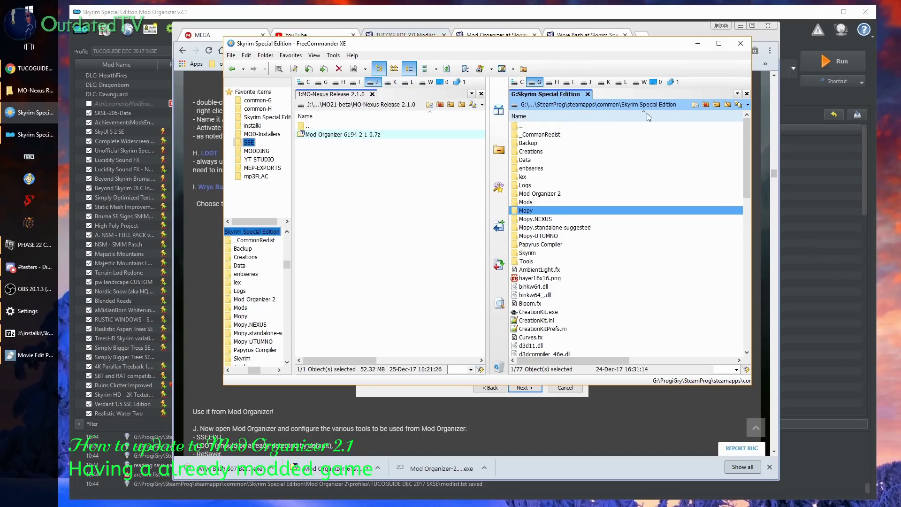
click(530, 245)
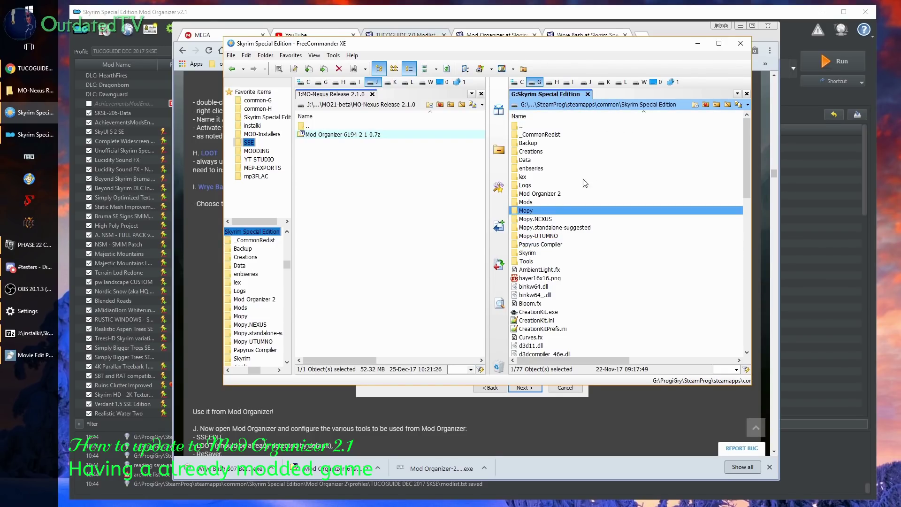
click(533, 211)
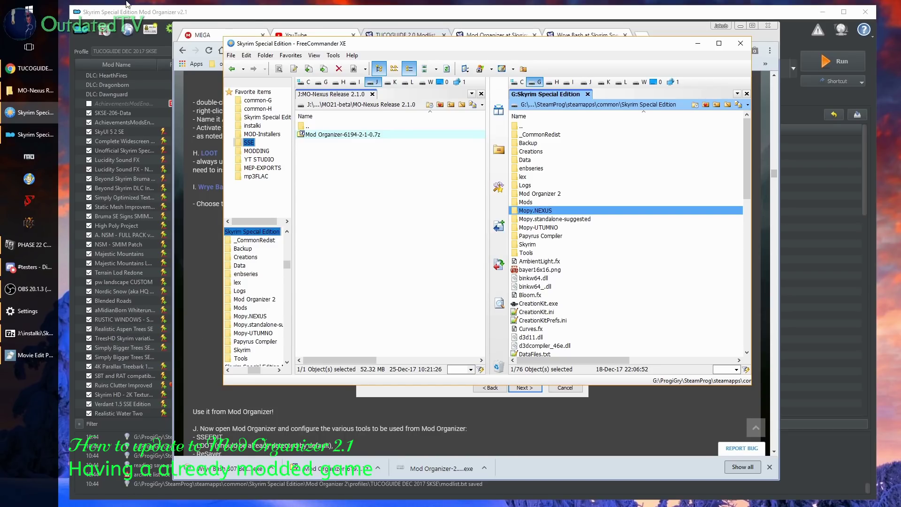
click(232, 469)
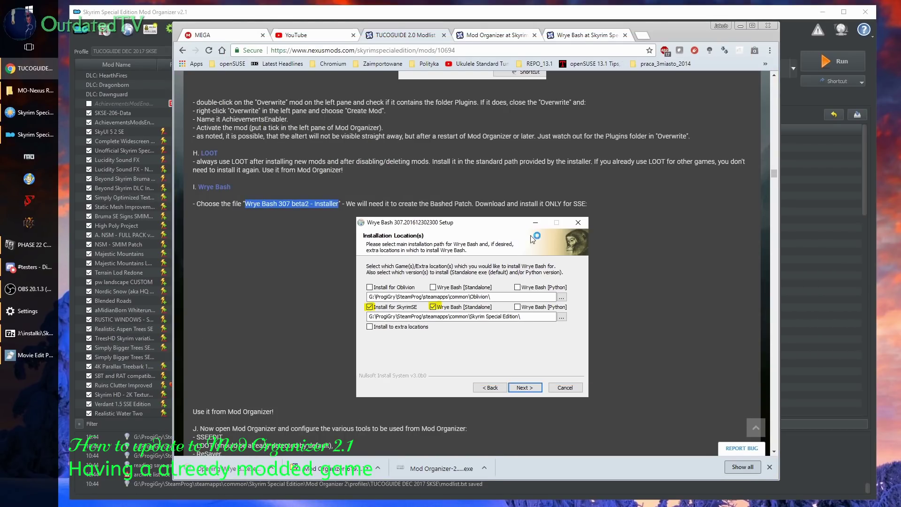
Install Wrye Bash for SkyrimSE only, with the Oblivion and Fallout4 targets unticked
drag(848, 258, 428, 186)
click(469, 347)
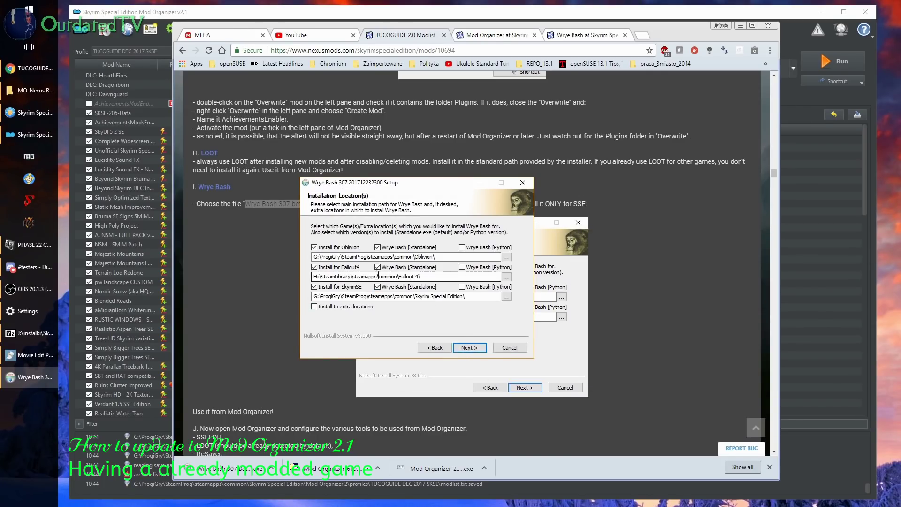
click(315, 268)
click(315, 248)
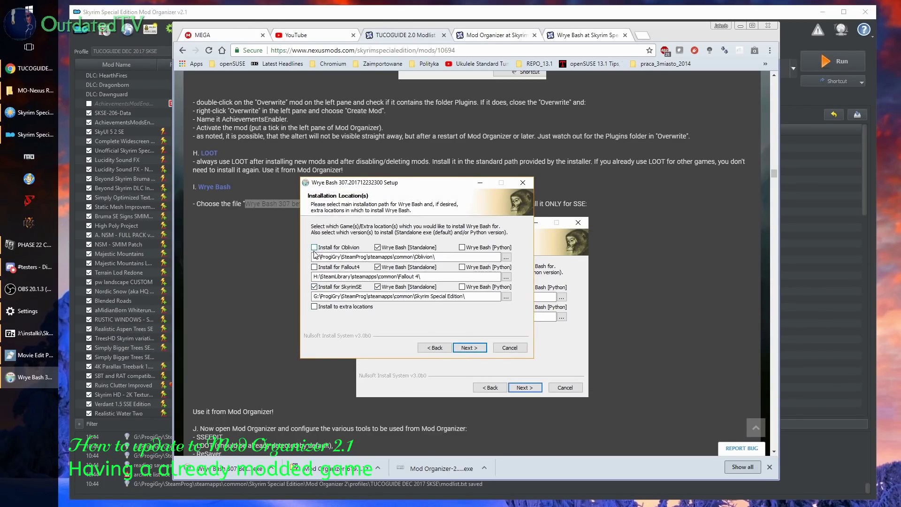
click(378, 268)
click(472, 352)
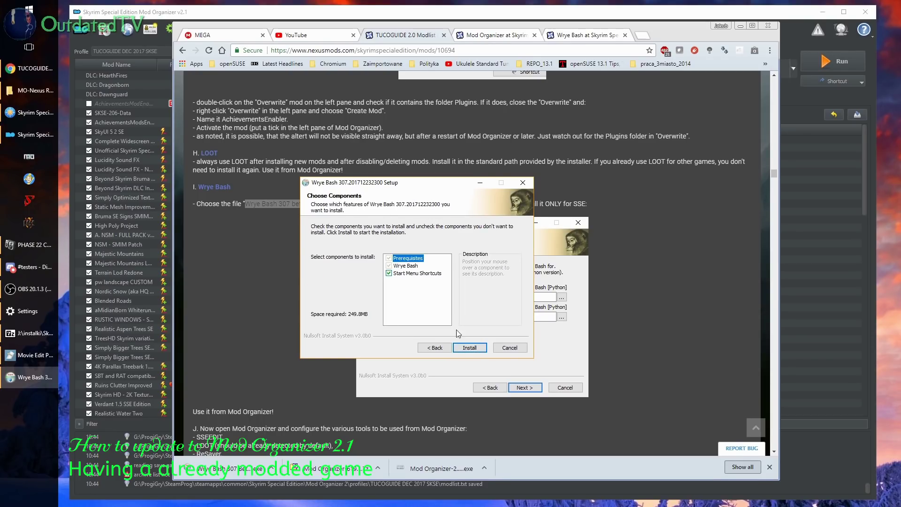
click(480, 348)
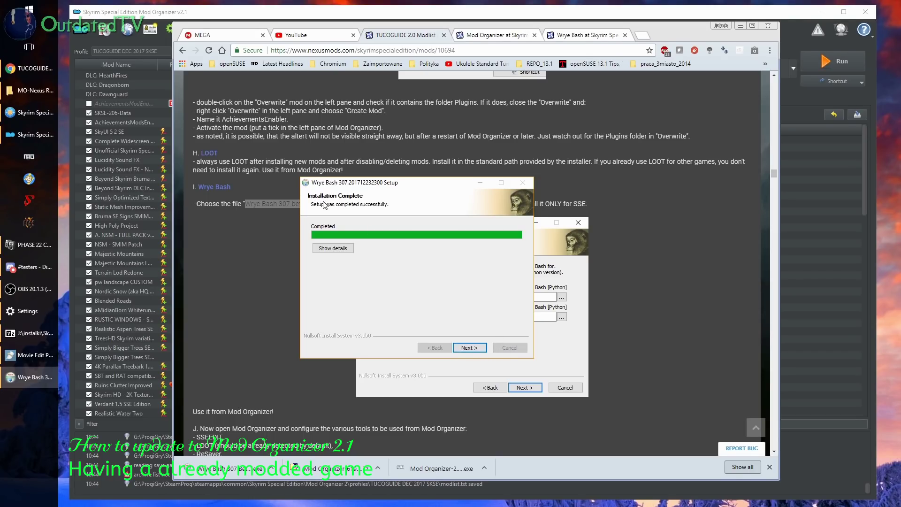
Finish and close the Wrye Bash installer, dismiss the open-with chooser, and return to Mod Organizer
click(469, 347)
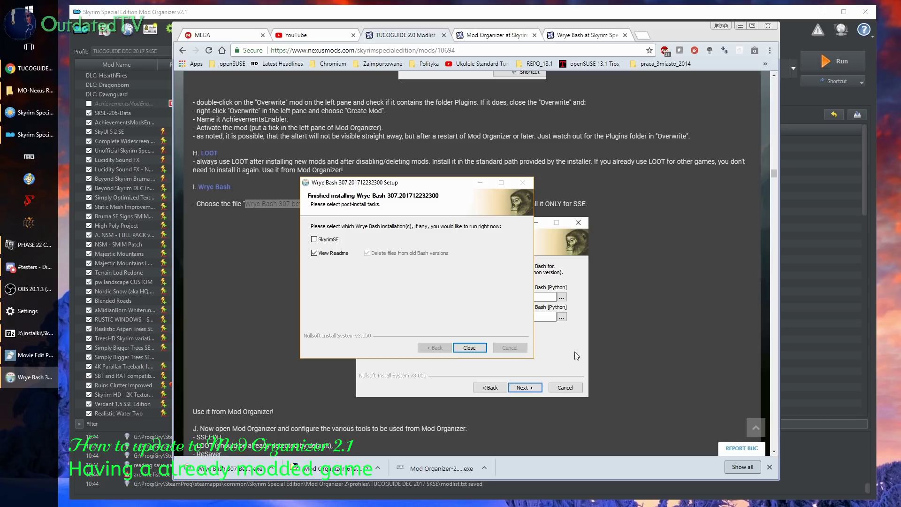
click(466, 346)
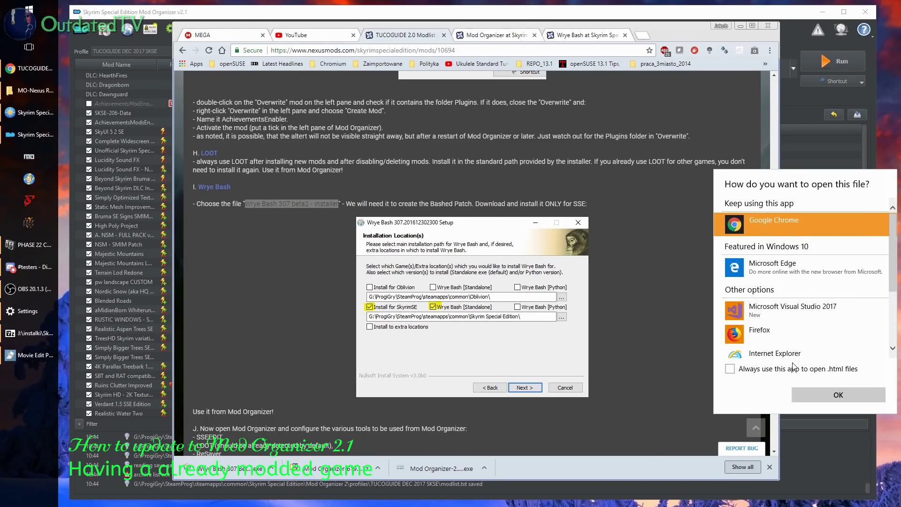
key(Escape)
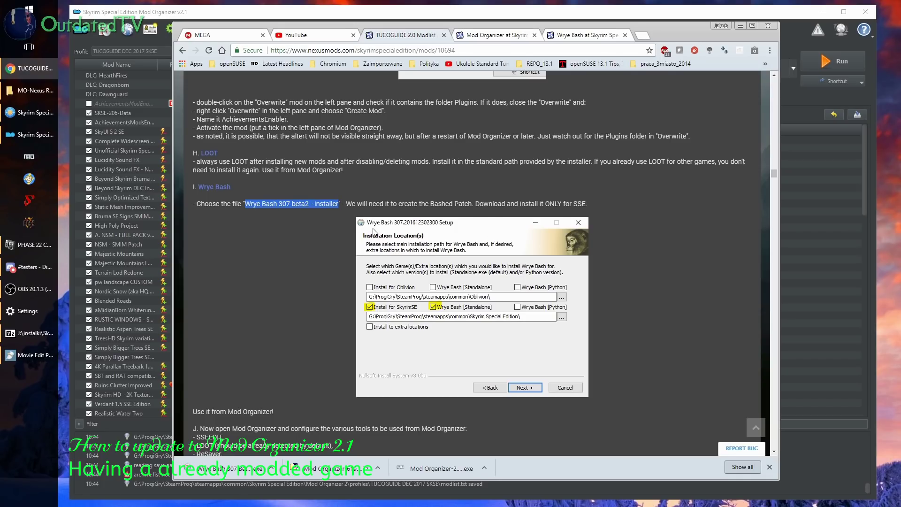
click(323, 244)
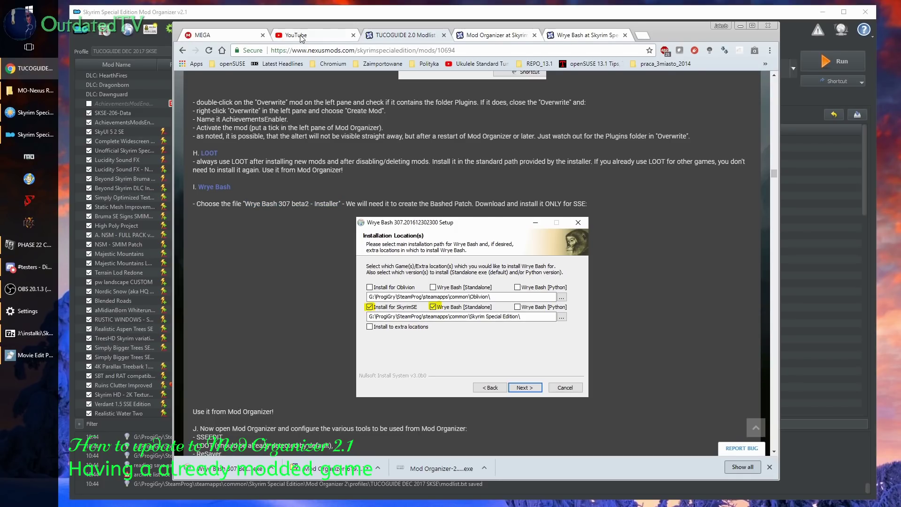
click(310, 14)
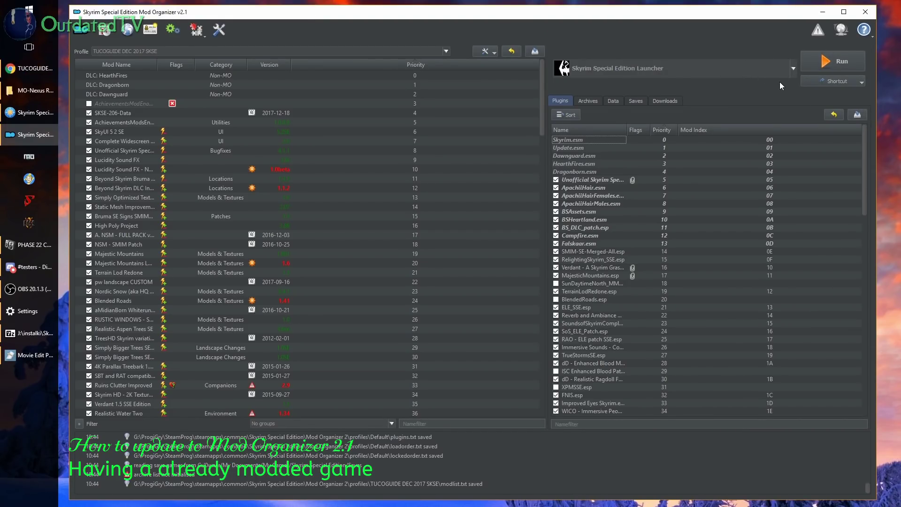
In Modify Executables, set the binary to Mopy\Wrye Bash.exe for a WB Nexus entry
click(795, 72)
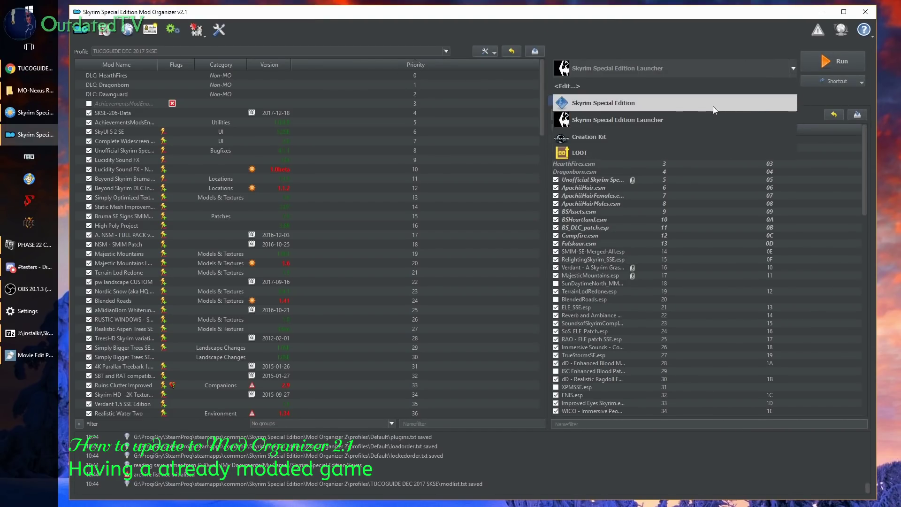
click(663, 82)
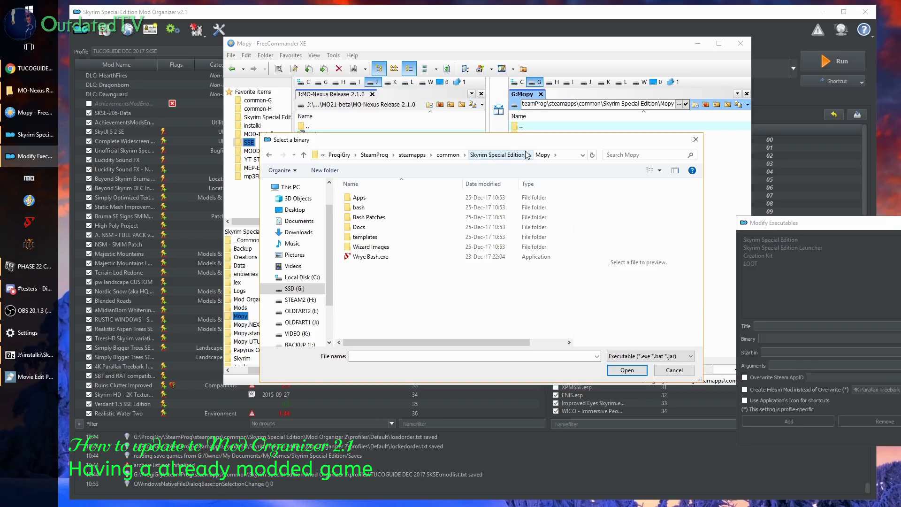
click(373, 257)
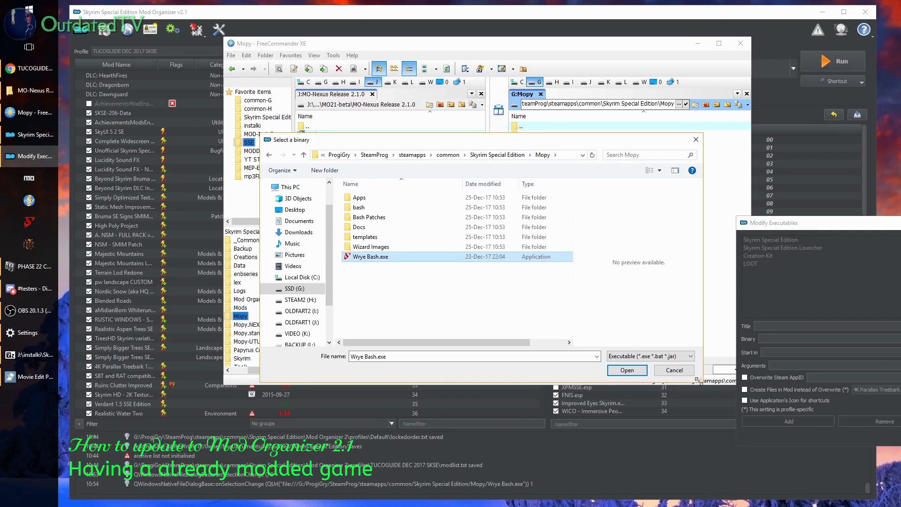
click(628, 370)
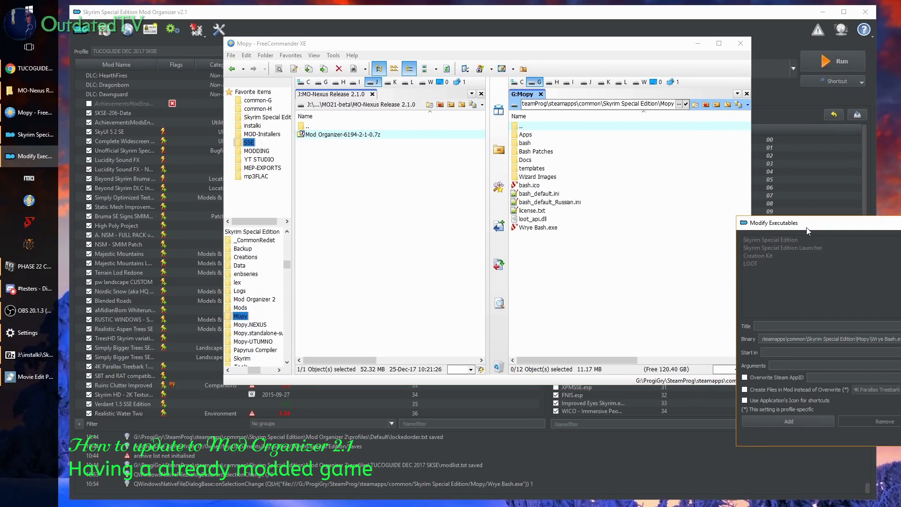
drag(750, 233, 345, 150)
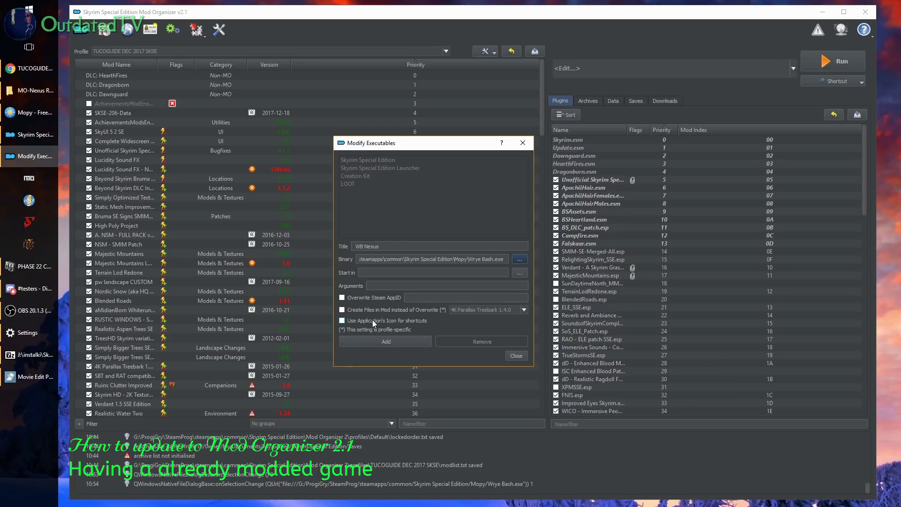
Add WB Nexus to the executables and select it in the executable dropdown
click(391, 339)
click(522, 356)
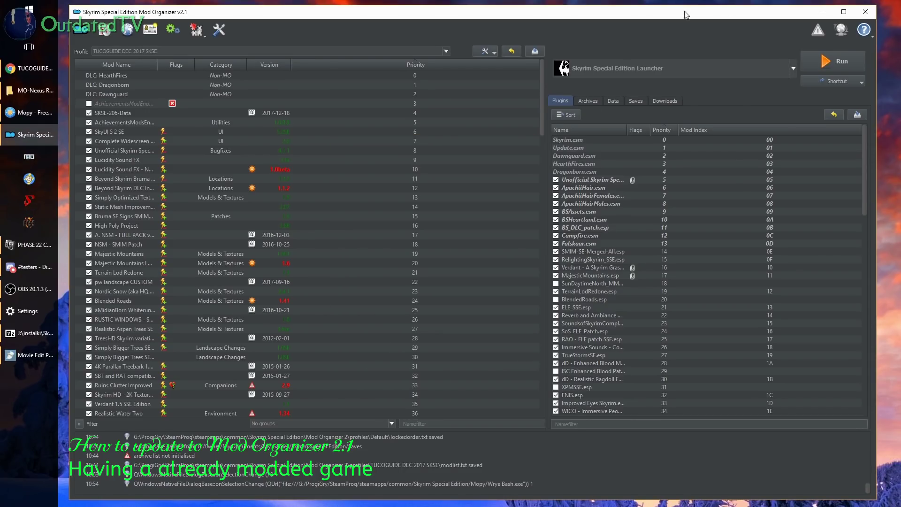
click(763, 67)
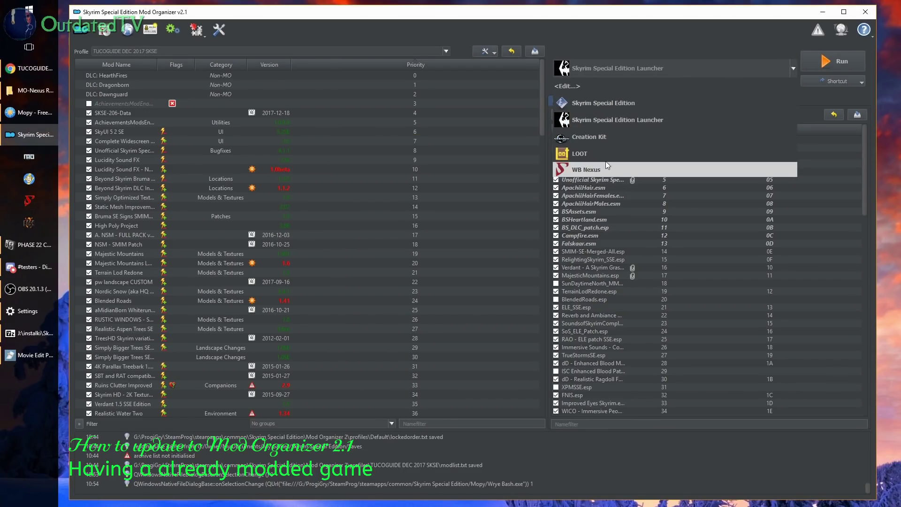
click(637, 170)
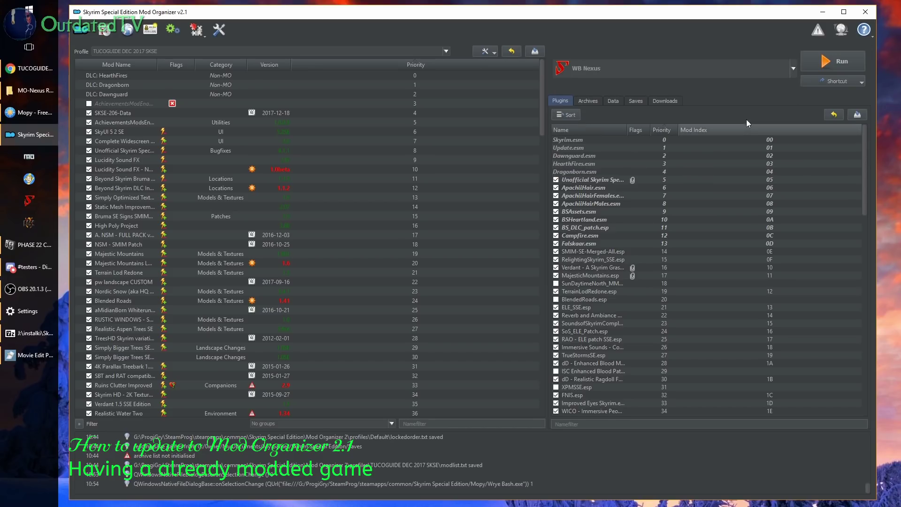
Run WB Nexus, check that Wrye Bash lists 87/111 mods, then close it
click(844, 64)
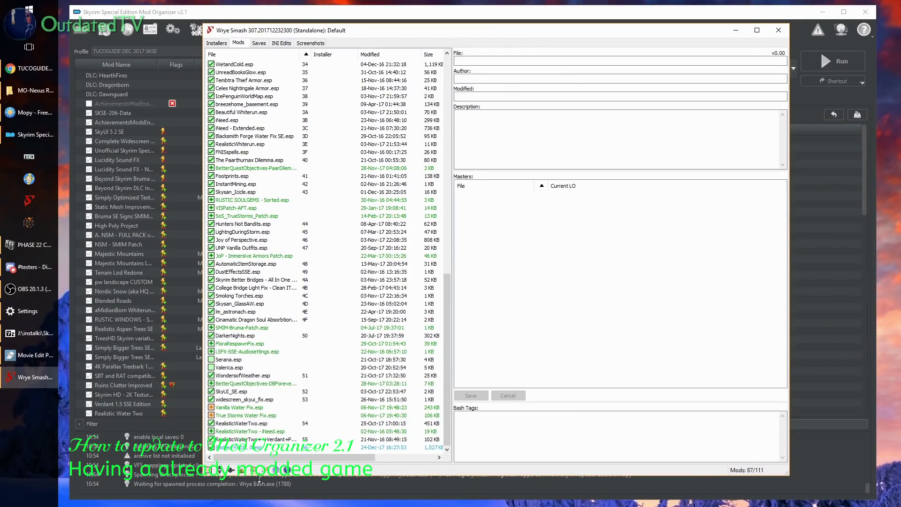
scroll(329, 262, up, 15)
scroll(346, 225, up, 3)
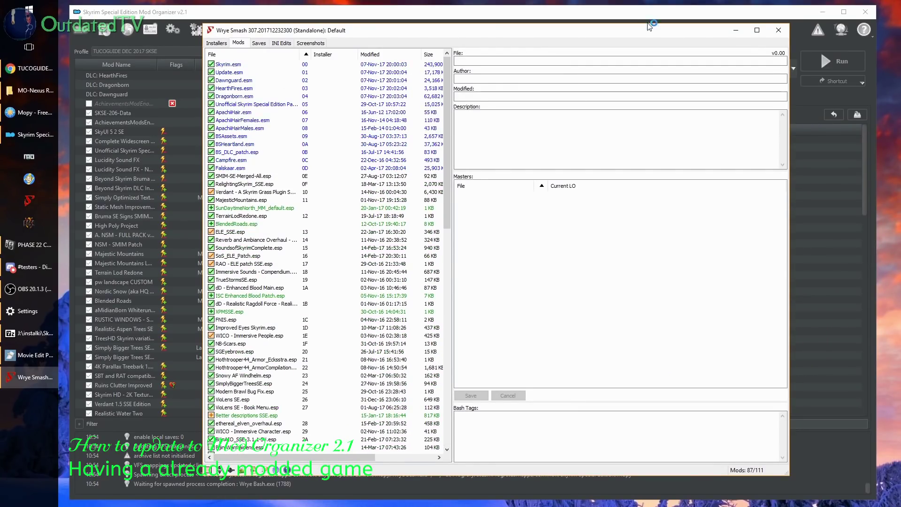
click(780, 30)
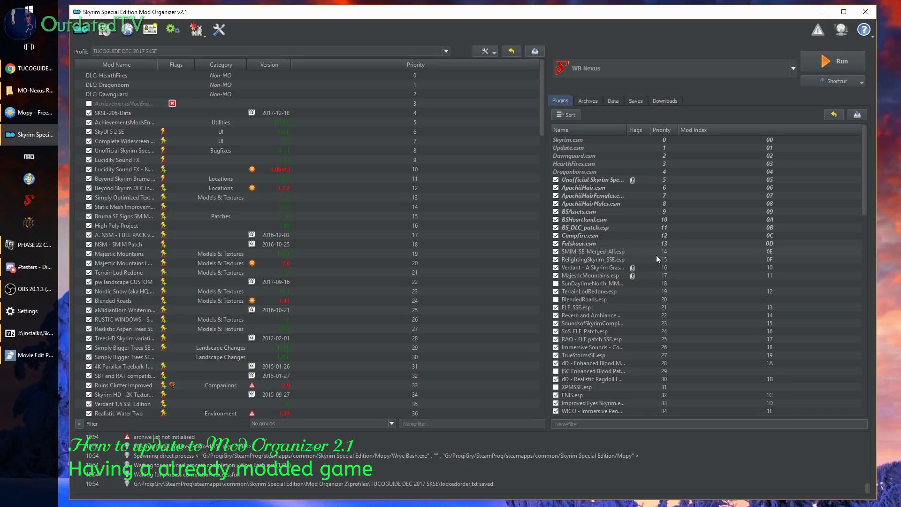
Select Skyrim Special Edition Launcher as the executable and review the plugin list ending with Bashed Patch, 0.esp
click(607, 69)
click(621, 125)
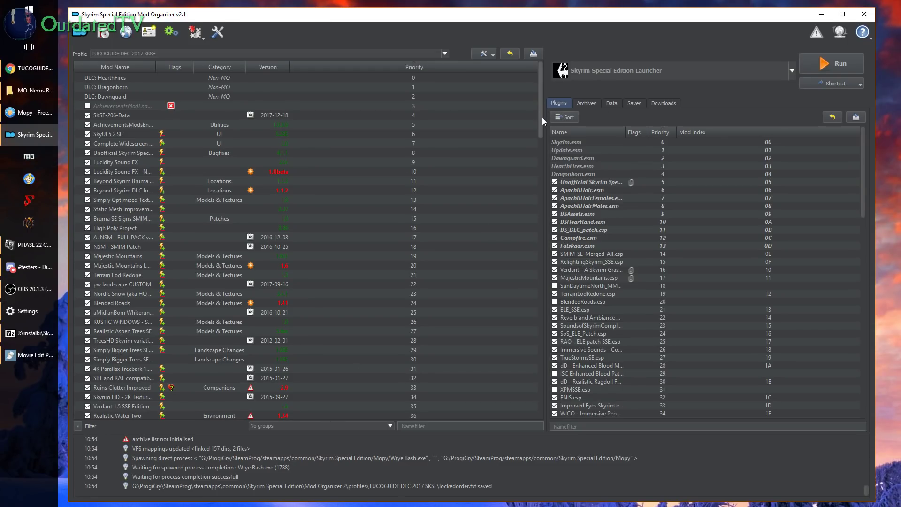
drag(542, 118, 540, 72)
drag(864, 175, 854, 120)
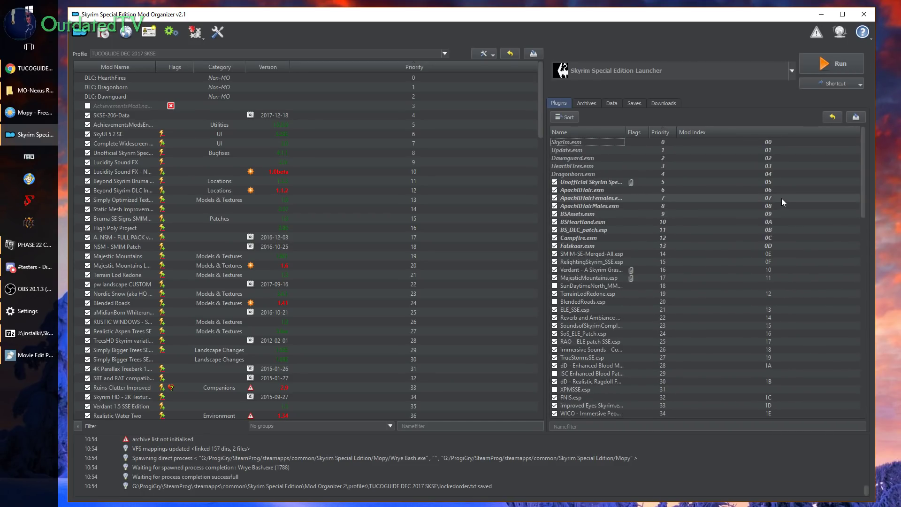
Minimize Mod Organizer, browse the TUCOGUIDE 2.0 page in Chrome, then reveal the desktop
click(821, 14)
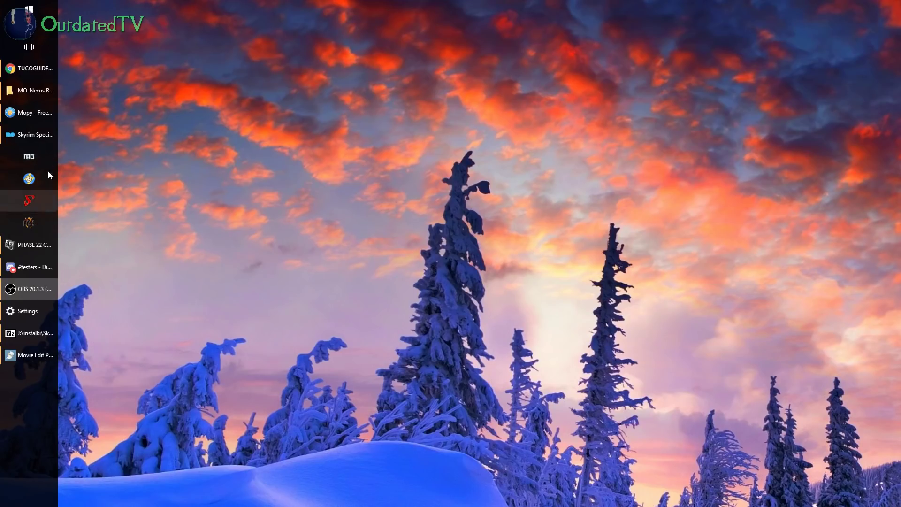
click(30, 68)
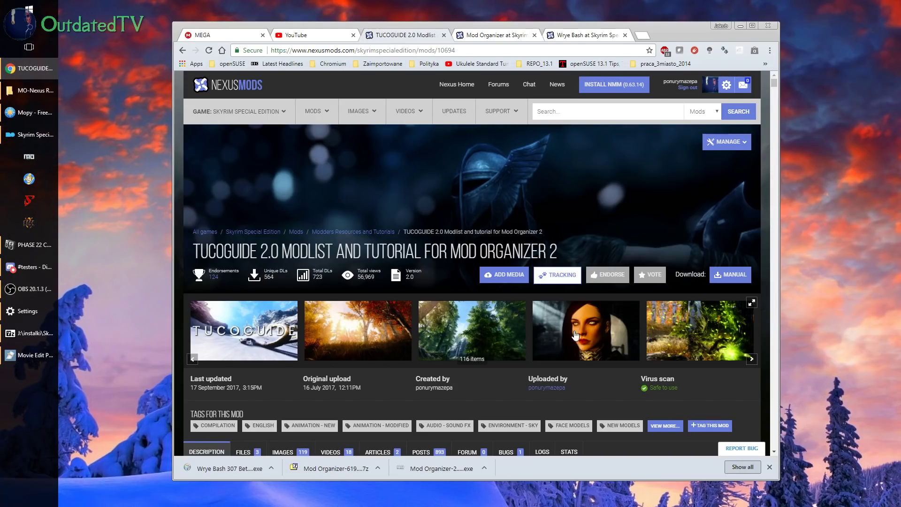
scroll(585, 294, down, 3)
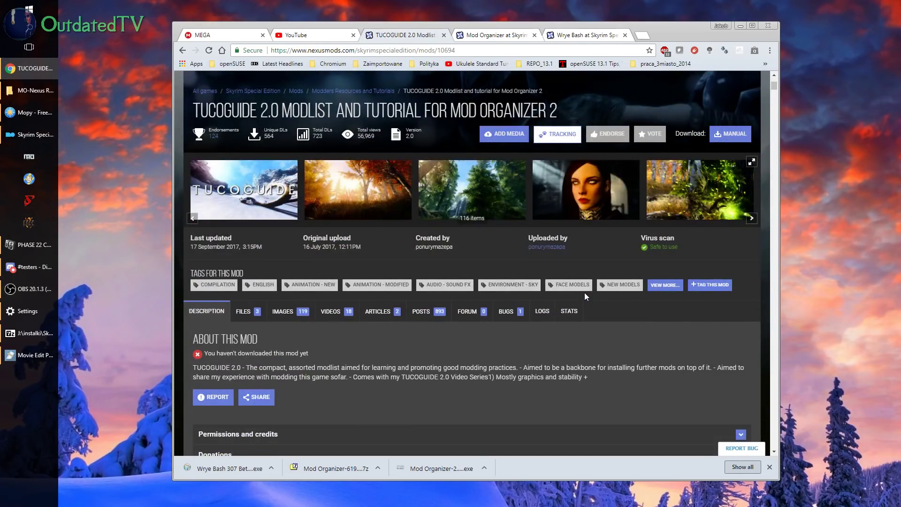
scroll(585, 291, up, 5)
scroll(585, 291, down, 10)
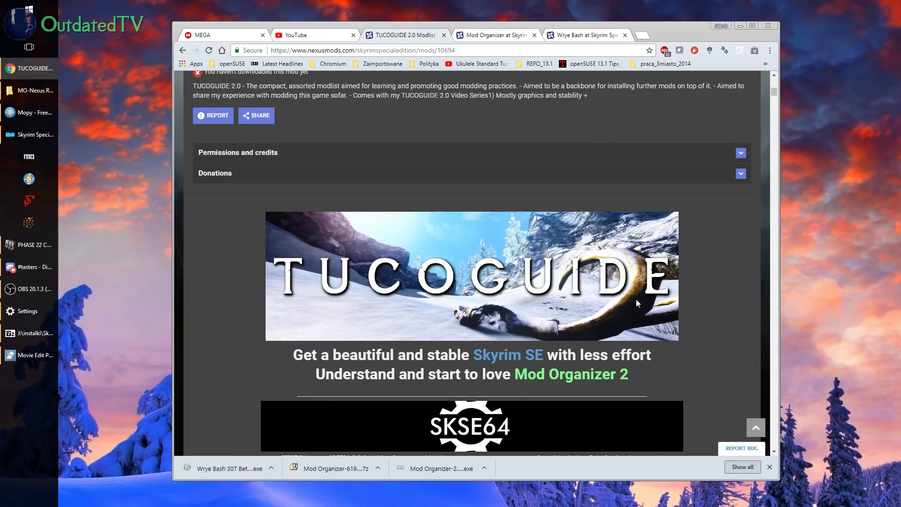
scroll(627, 305, down, 17)
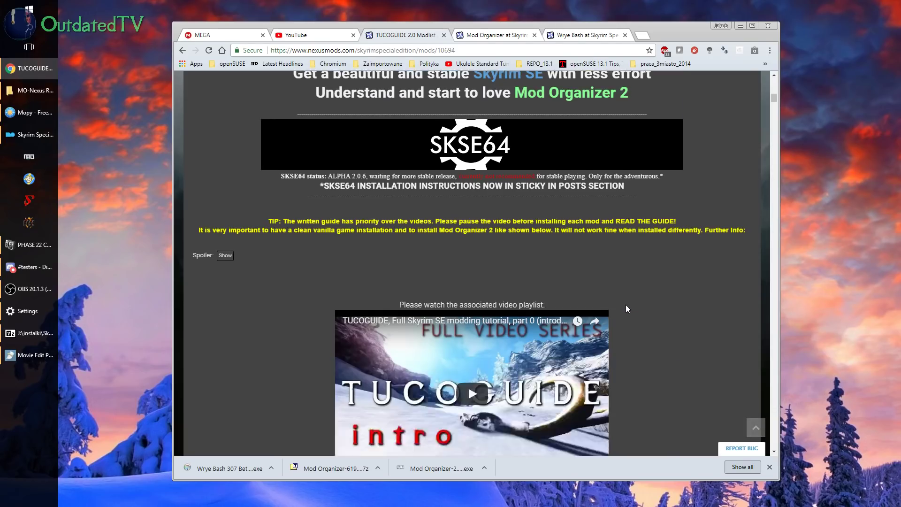
scroll(620, 301, up, 4)
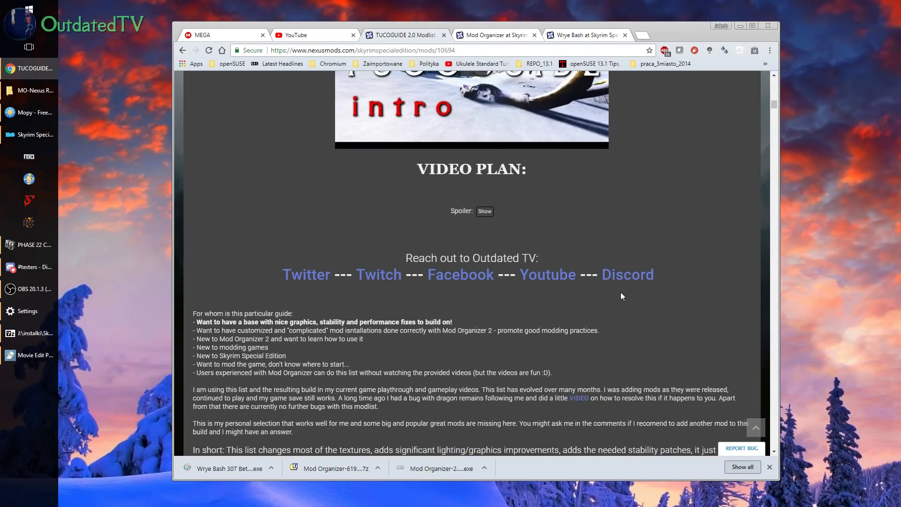
scroll(621, 292, down, 8)
scroll(619, 296, up, 10)
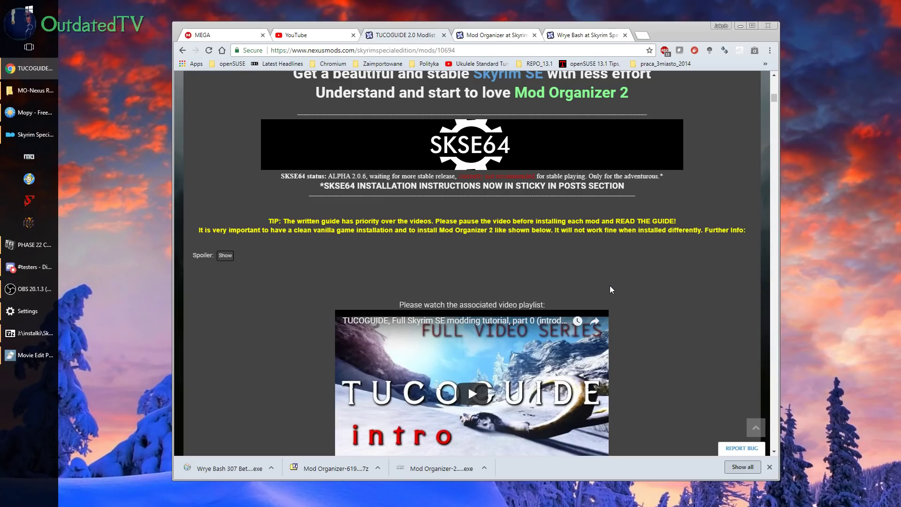
scroll(604, 287, up, 8)
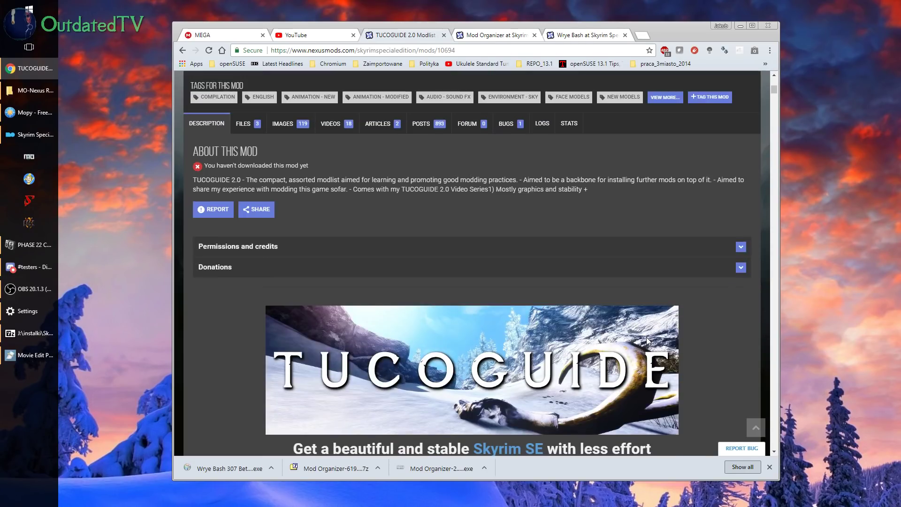
key(super+d)
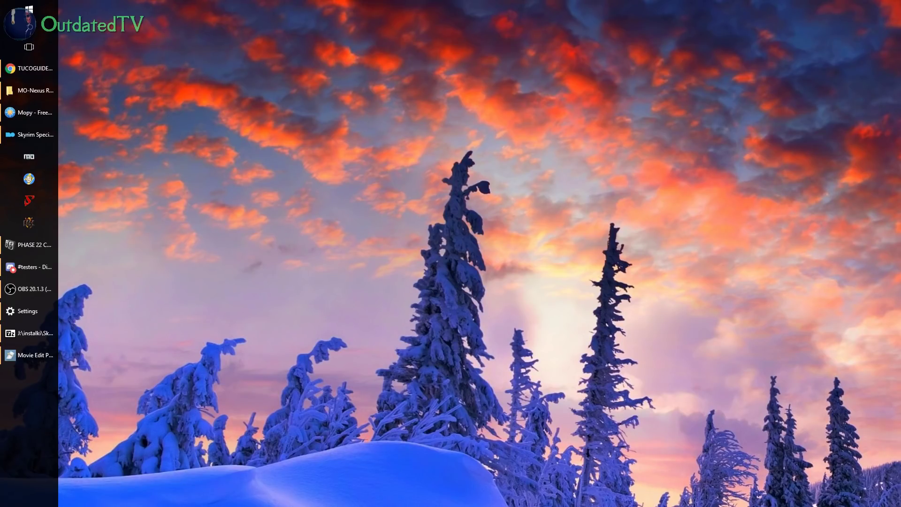